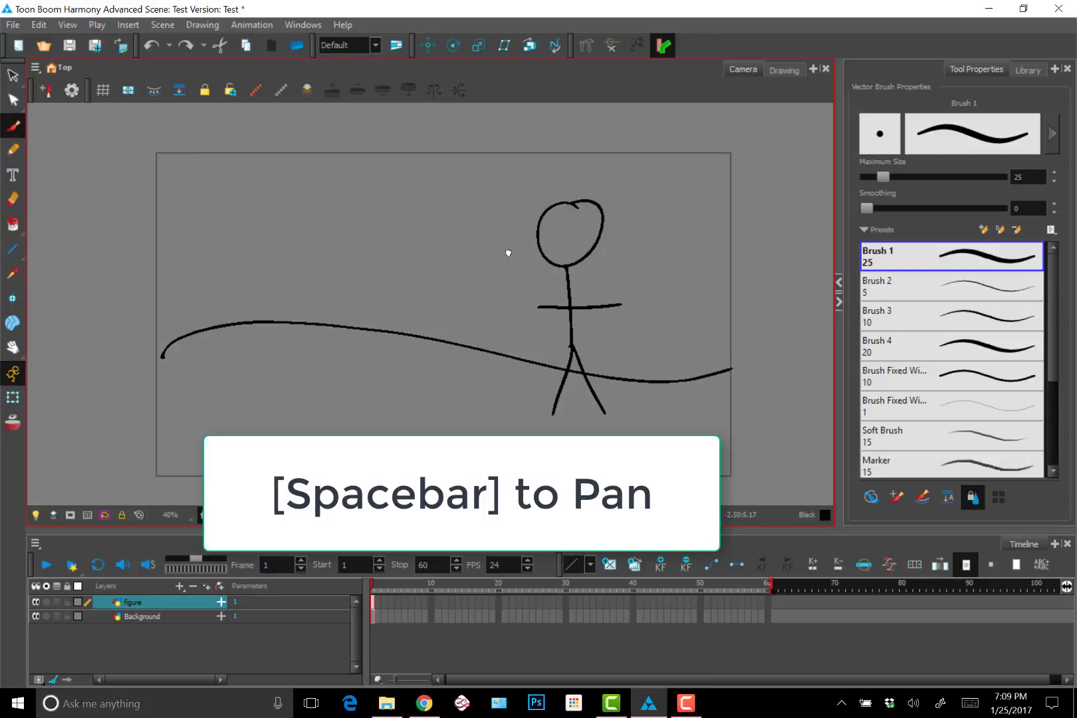
Pan across the drawing, then zoom the Camera view out and back in with 1 and 2.
left_click_drag(271, 167, 433, 183)
mouse_move(828, 292)
left_mouse_down()
mouse_move(599, 242)
mouse_move(393, 305)
mouse_move(575, 287)
left_mouse_up()
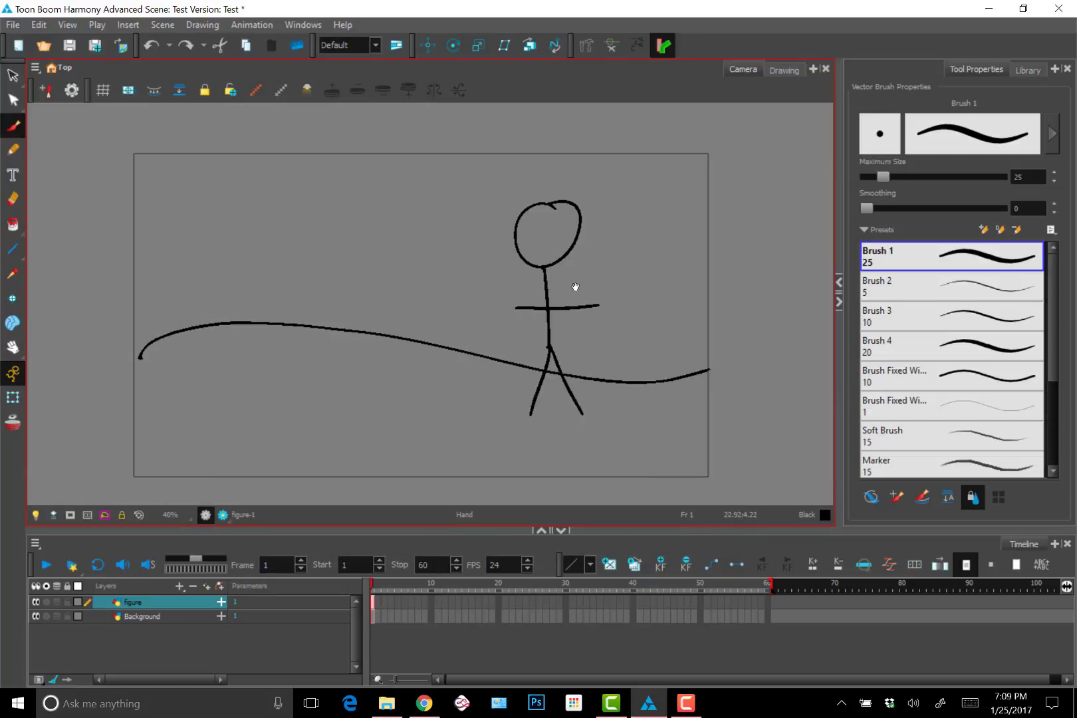
mouse_move(553, 404)
left_mouse_down()
mouse_move(563, 277)
mouse_move(593, 355)
mouse_move(297, 247)
mouse_move(557, 341)
mouse_move(544, 359)
left_mouse_up()
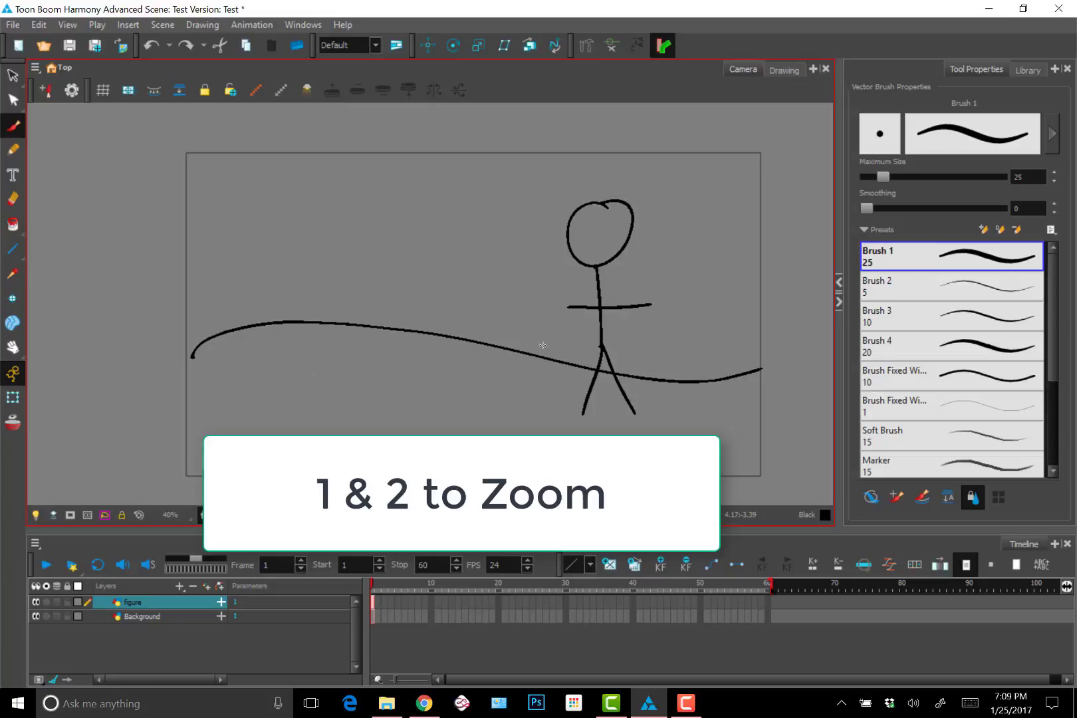
key("1")
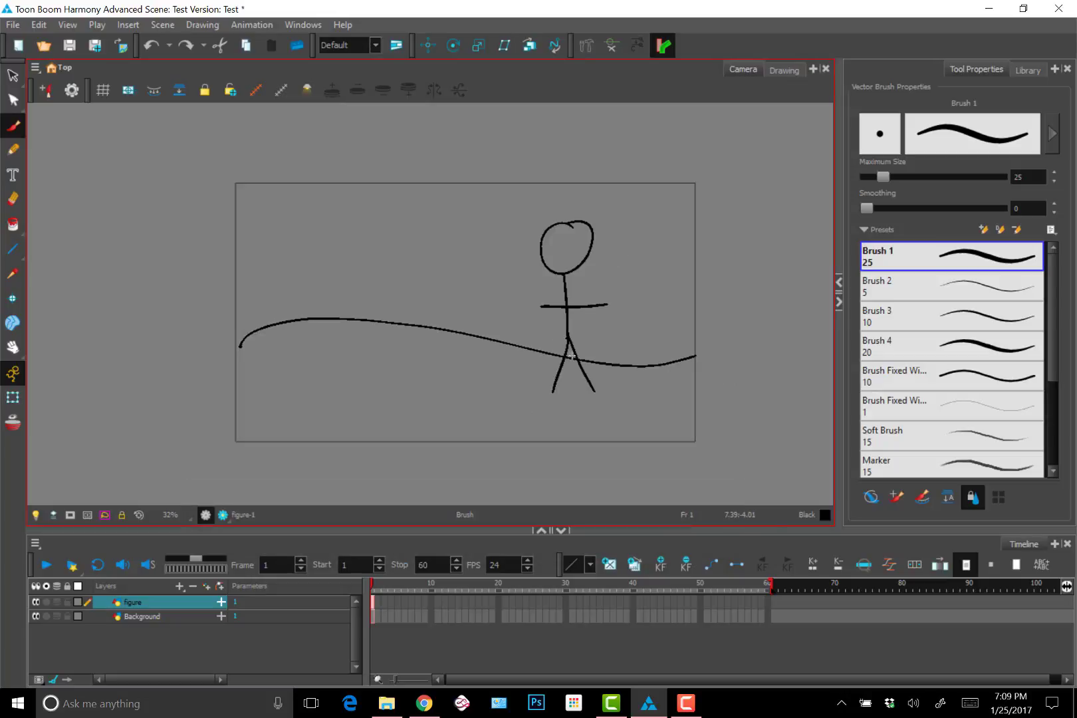
key("1")
key("1")
key("2")
key("2")
key("2")
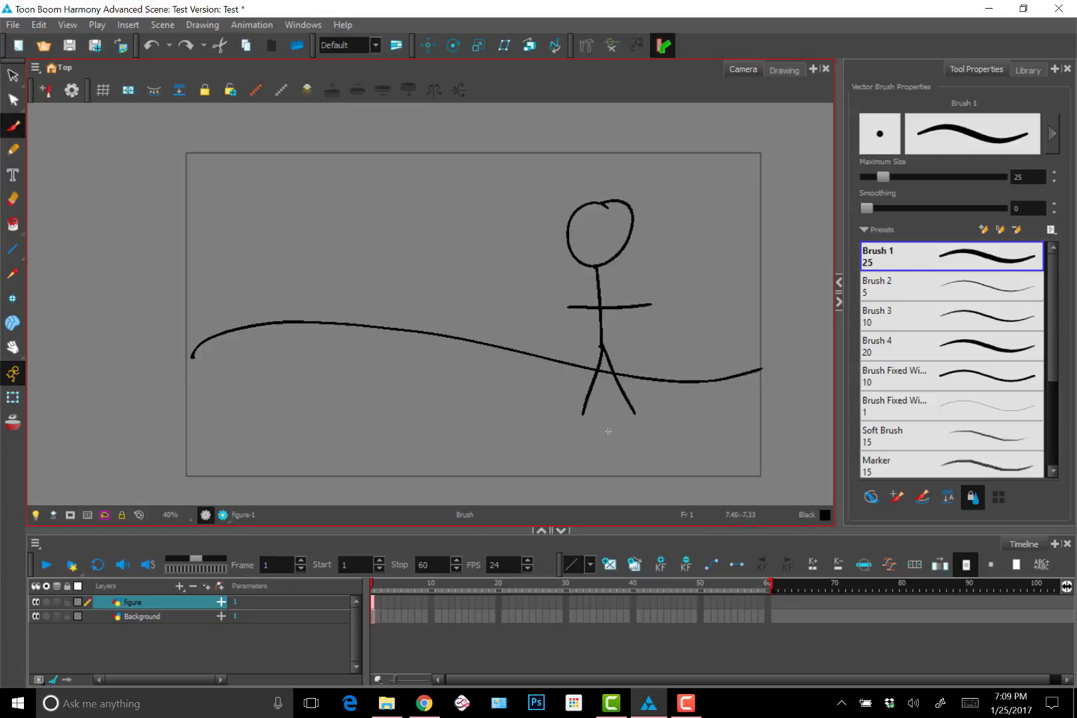
Zoom the Timeline frames in and out with 2 and 1, then use the zoom slider.
left_click(620, 545)
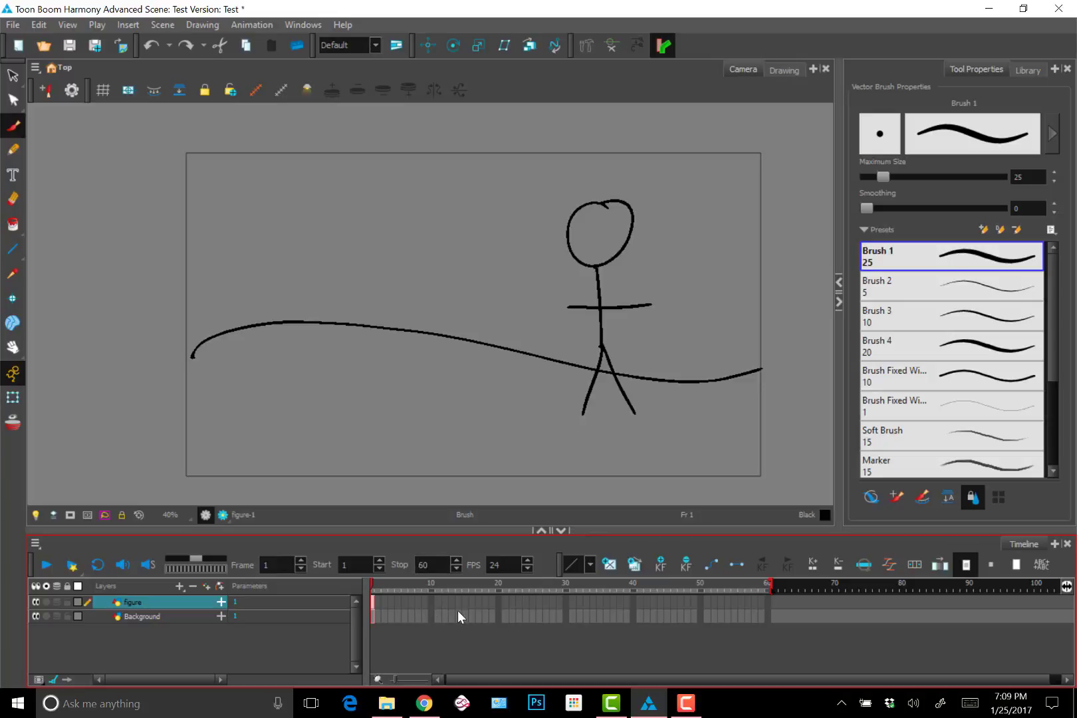
key("2")
key("2")
key("2")
key("2")
key("2")
key("2")
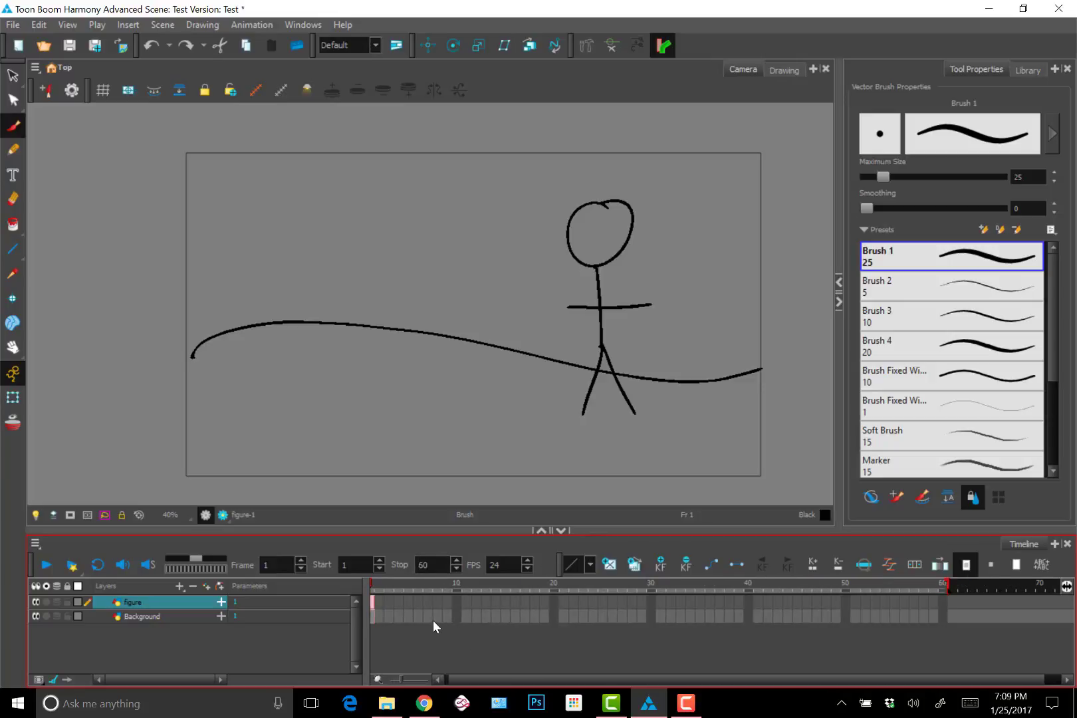
key("2")
key("2")
key("2")
key("1")
key("1")
key("1")
key("1")
key("1")
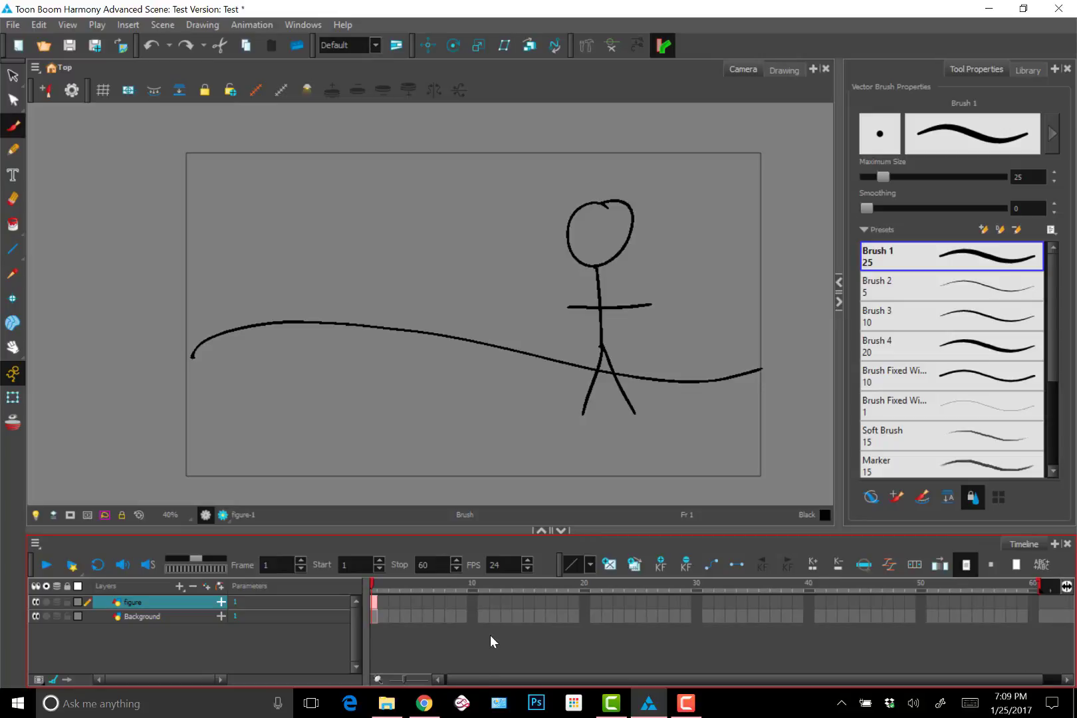
key("1")
key("1")
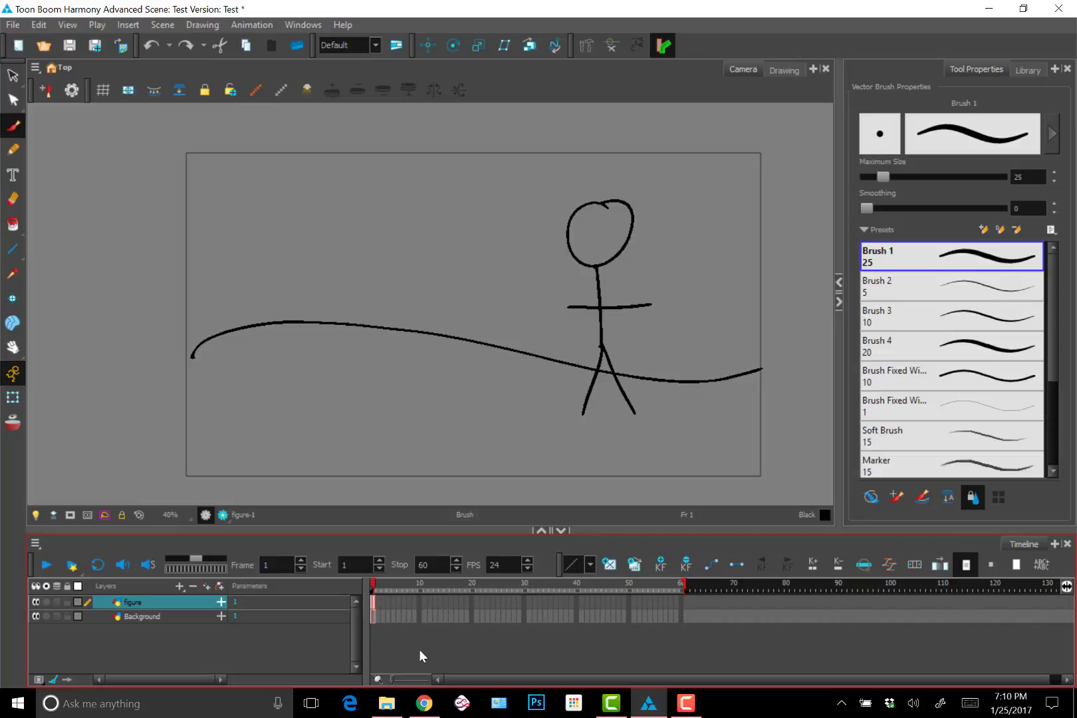
mouse_move(395, 678)
left_mouse_down()
mouse_move(409, 679)
mouse_move(397, 679)
left_mouse_up()
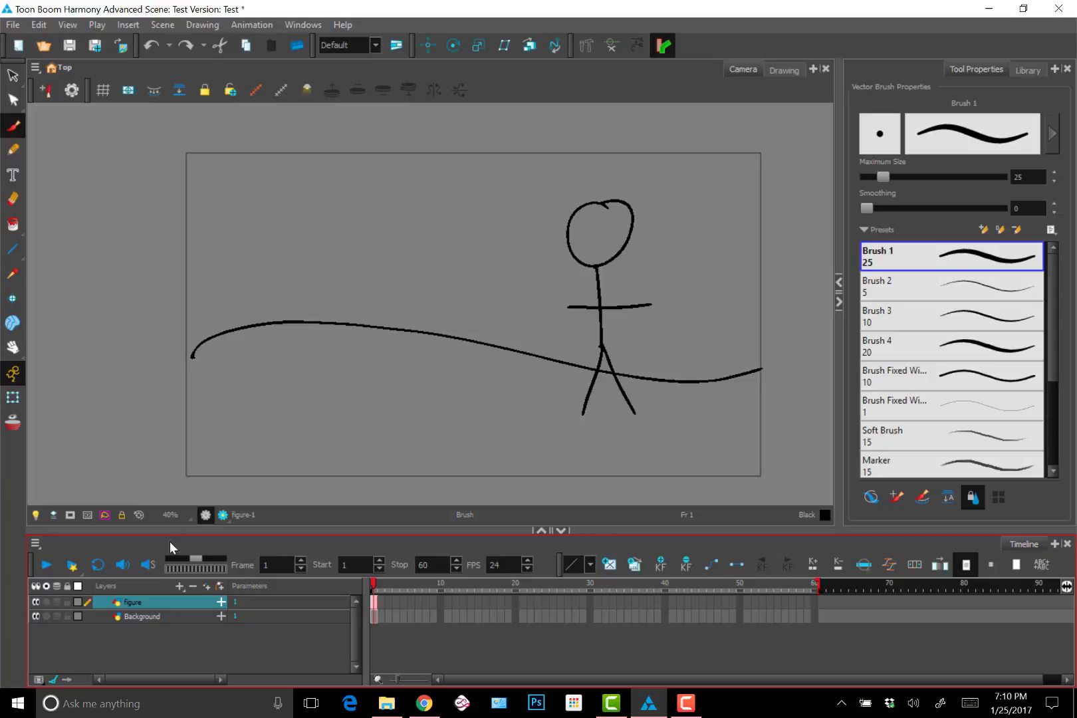
left_click(396, 516)
scroll(419, 292, "down", 3)
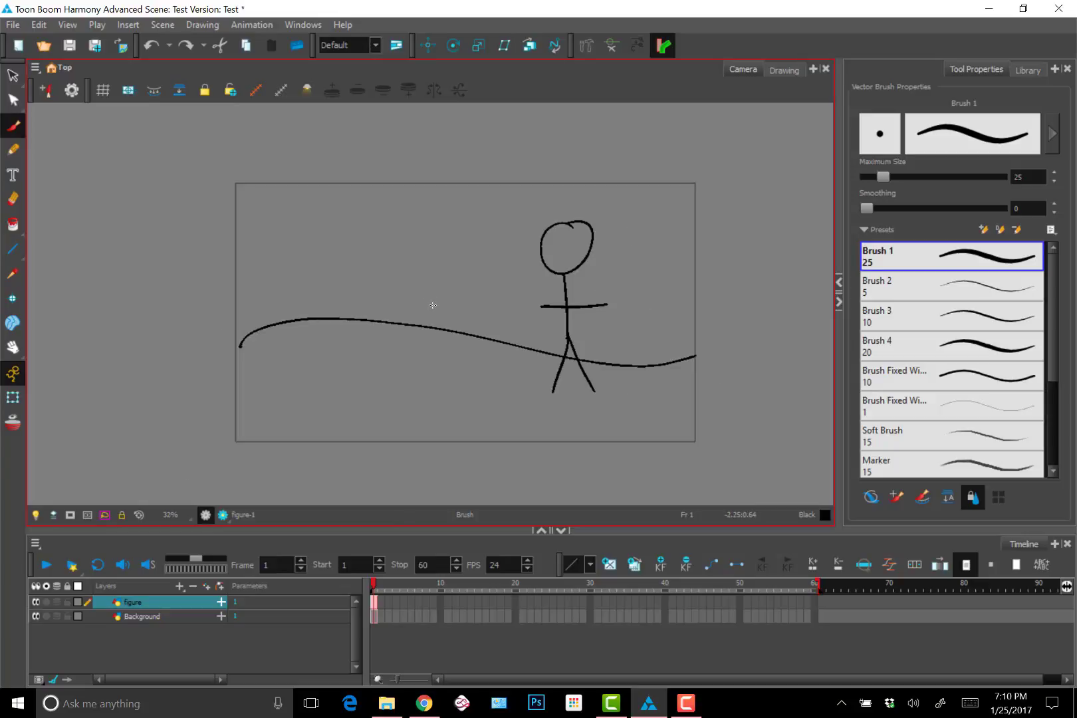
scroll(419, 291, "up", 3)
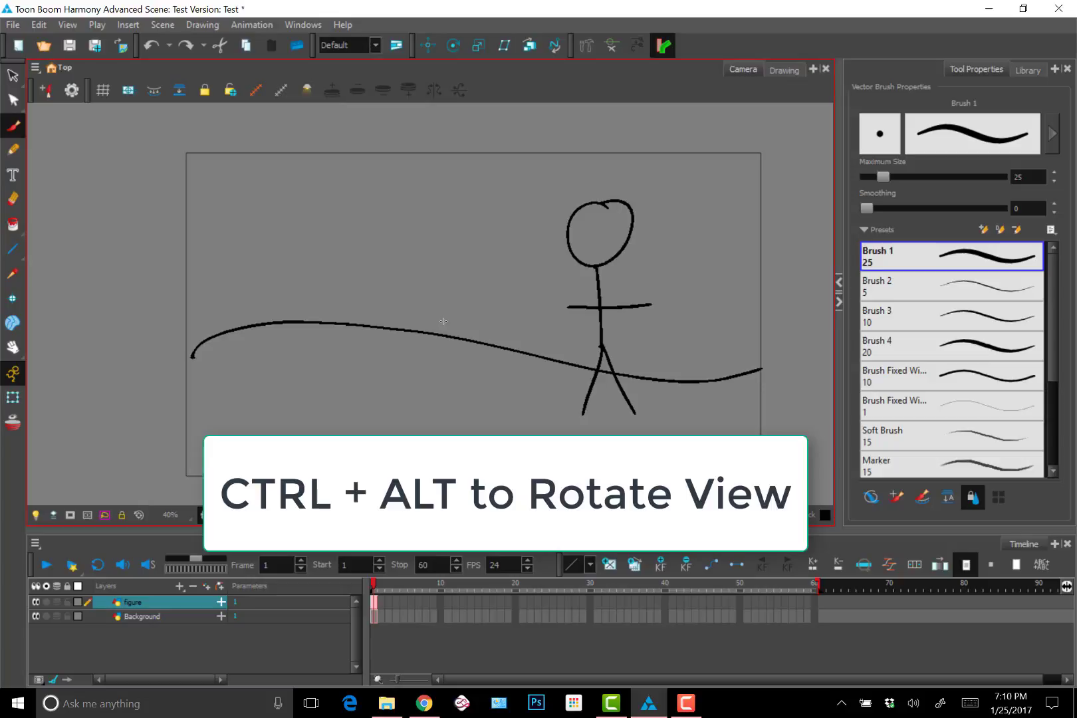
key("ctrl+alt")
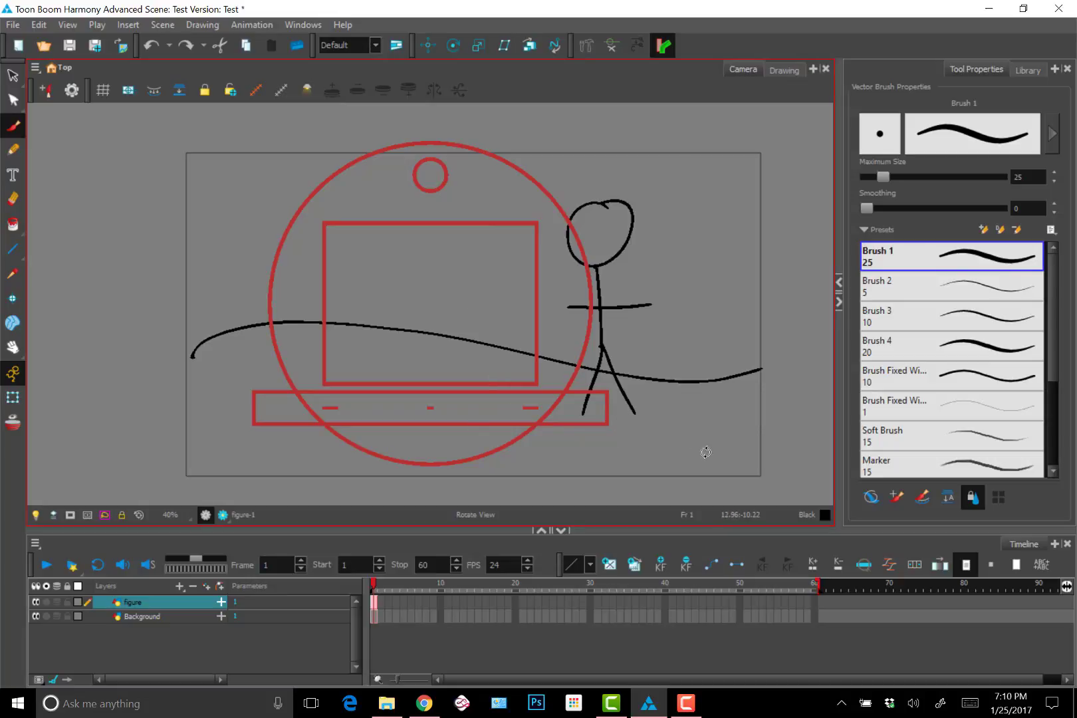
mouse_move(702, 450)
left_mouse_down()
mouse_move(722, 403)
mouse_move(721, 307)
left_mouse_up()
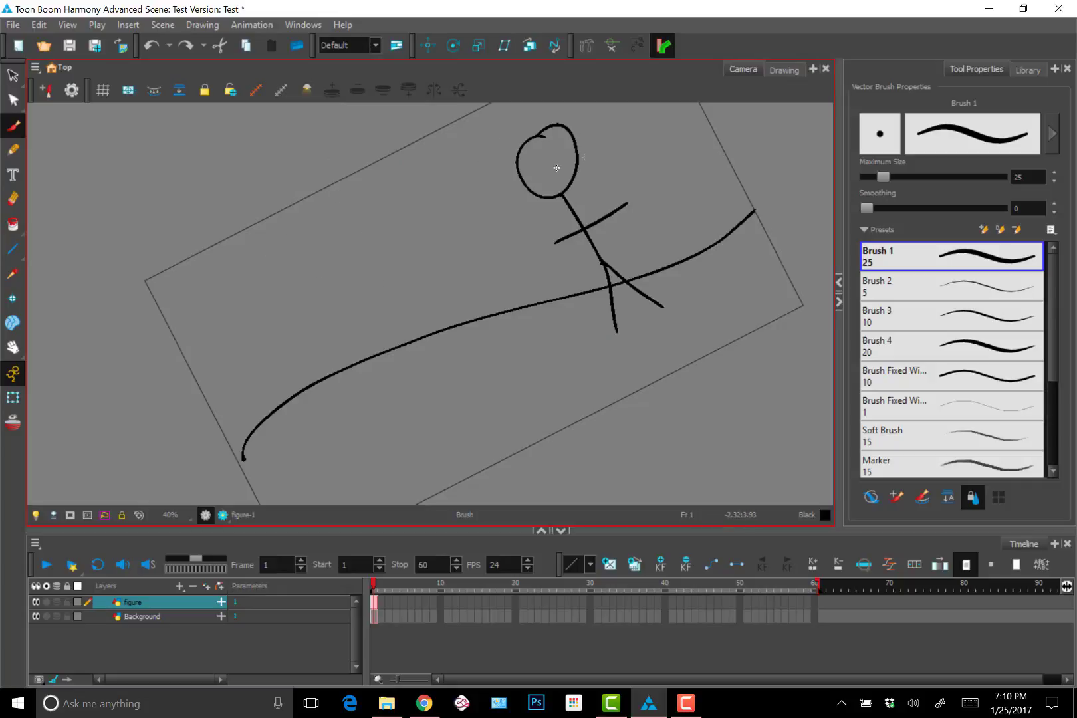
mouse_move(741, 340)
left_mouse_down()
mouse_move(621, 447)
mouse_move(668, 189)
left_mouse_up()
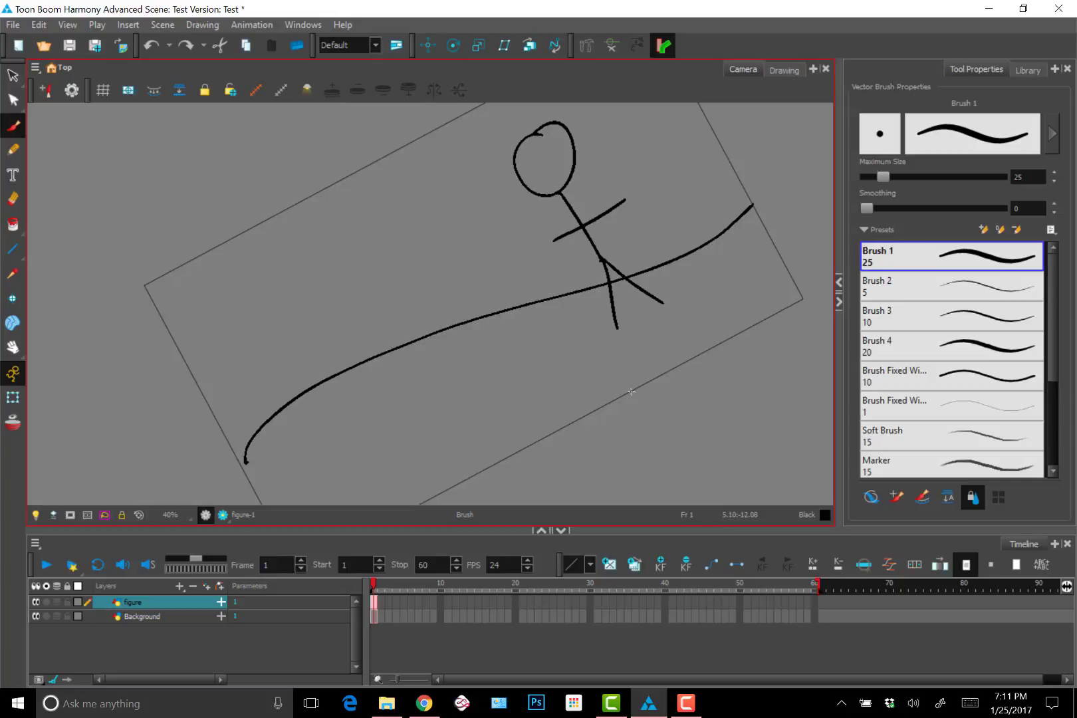
key("shift+x")
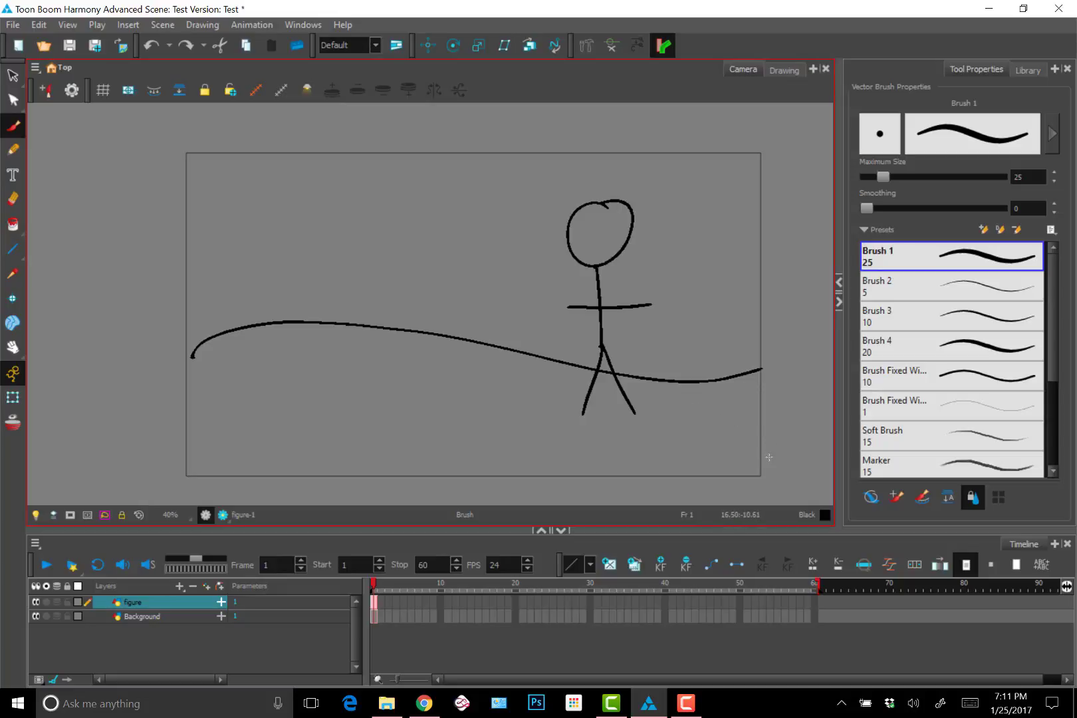
Pan the drawing out of view, reset the view with Shift+M, then zoom out around it.
mouse_move(772, 452)
left_mouse_down()
mouse_move(586, 414)
mouse_move(491, 281)
mouse_move(485, 217)
left_mouse_up()
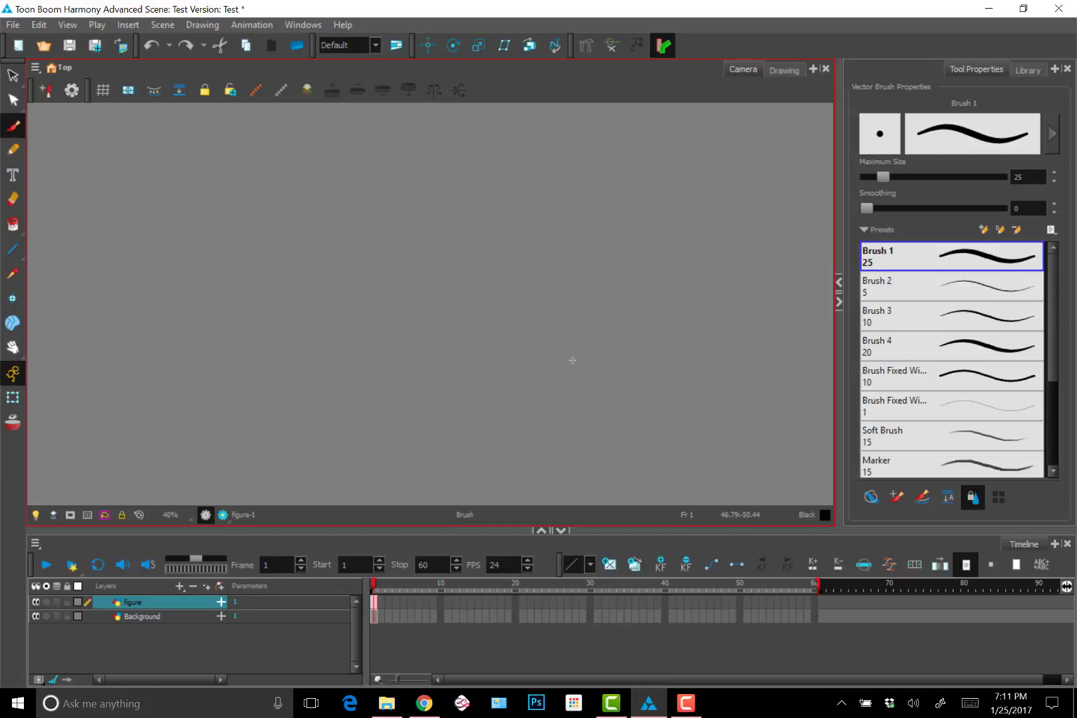
key("shift+m")
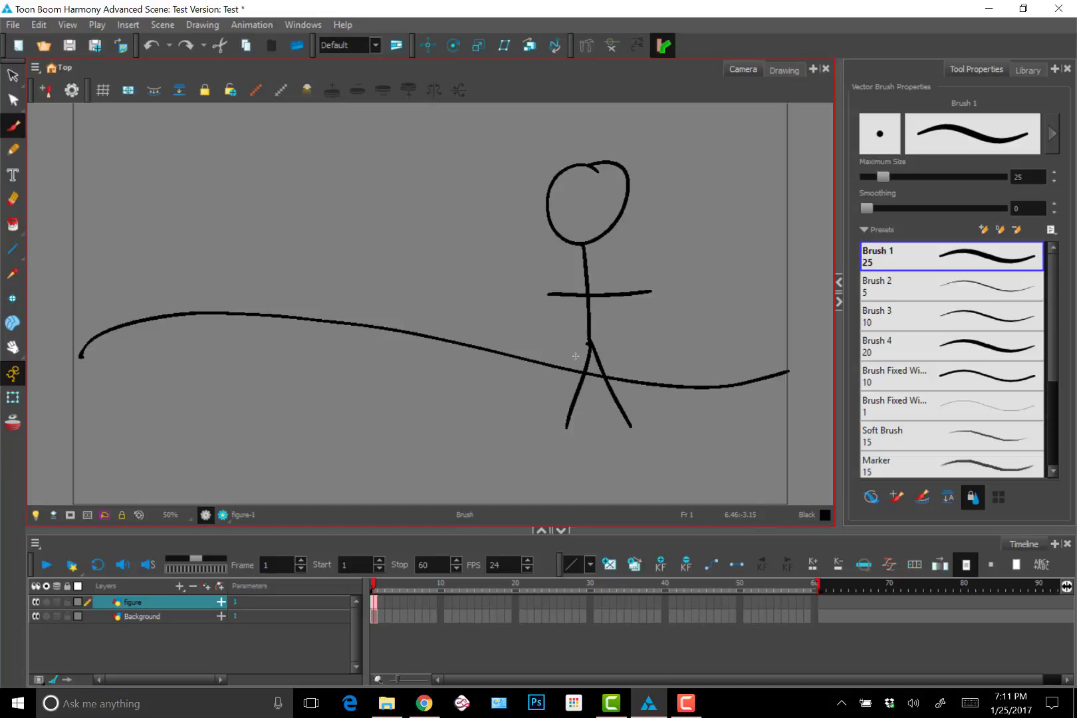
key("2")
key("2")
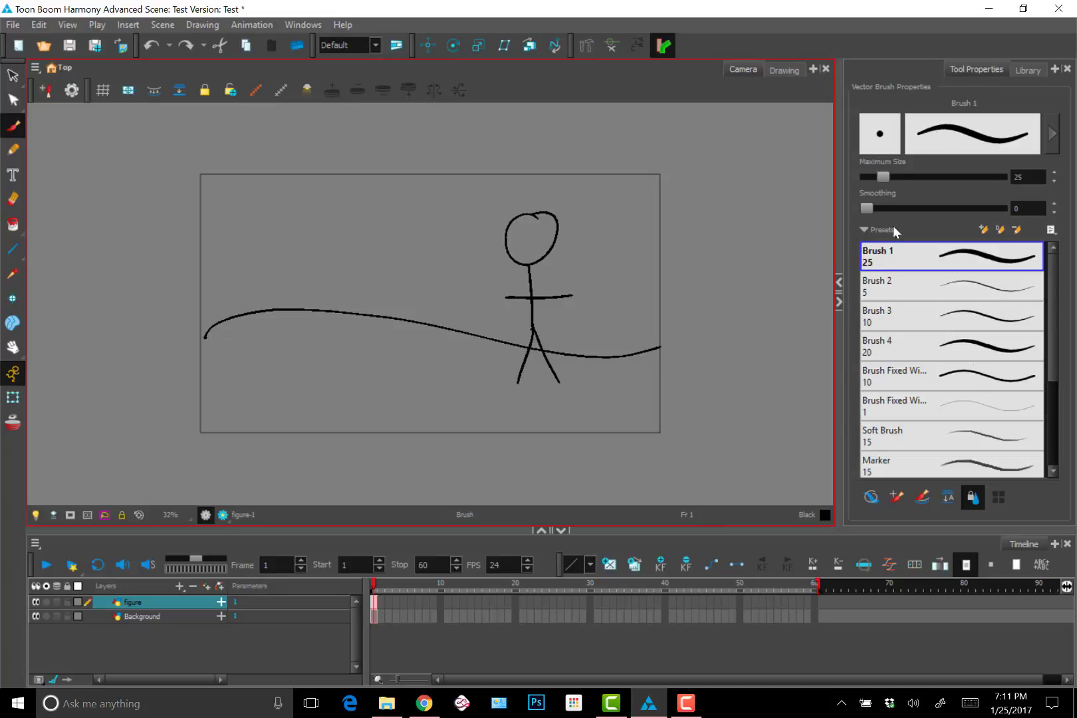
left_click(972, 69)
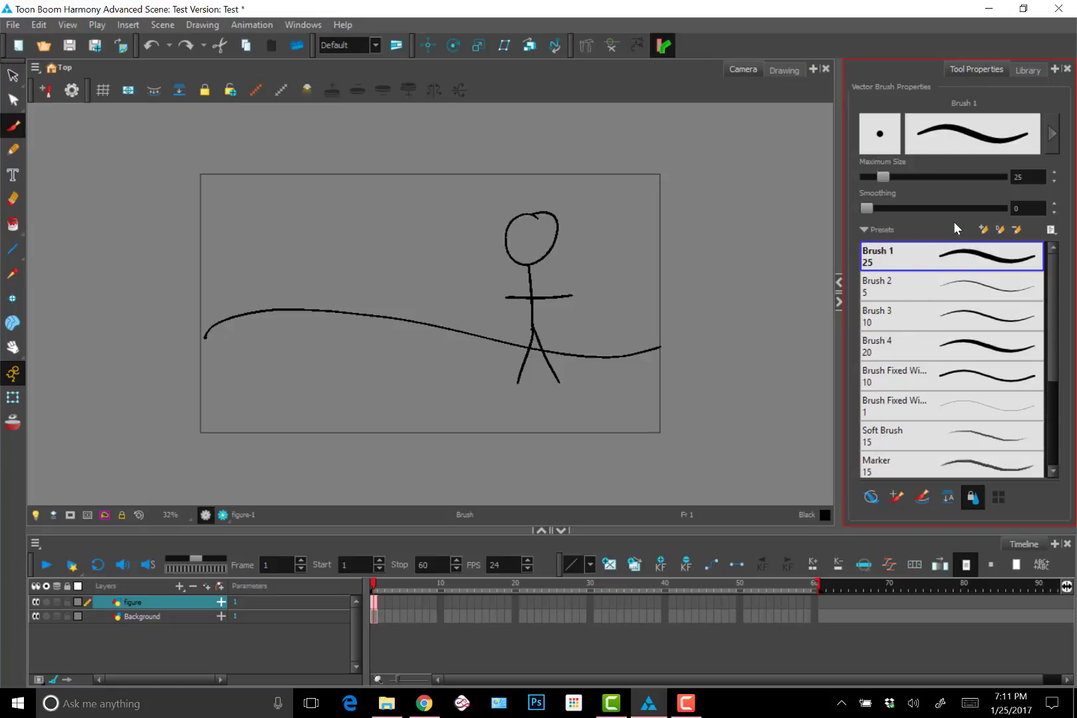
left_click(12, 75)
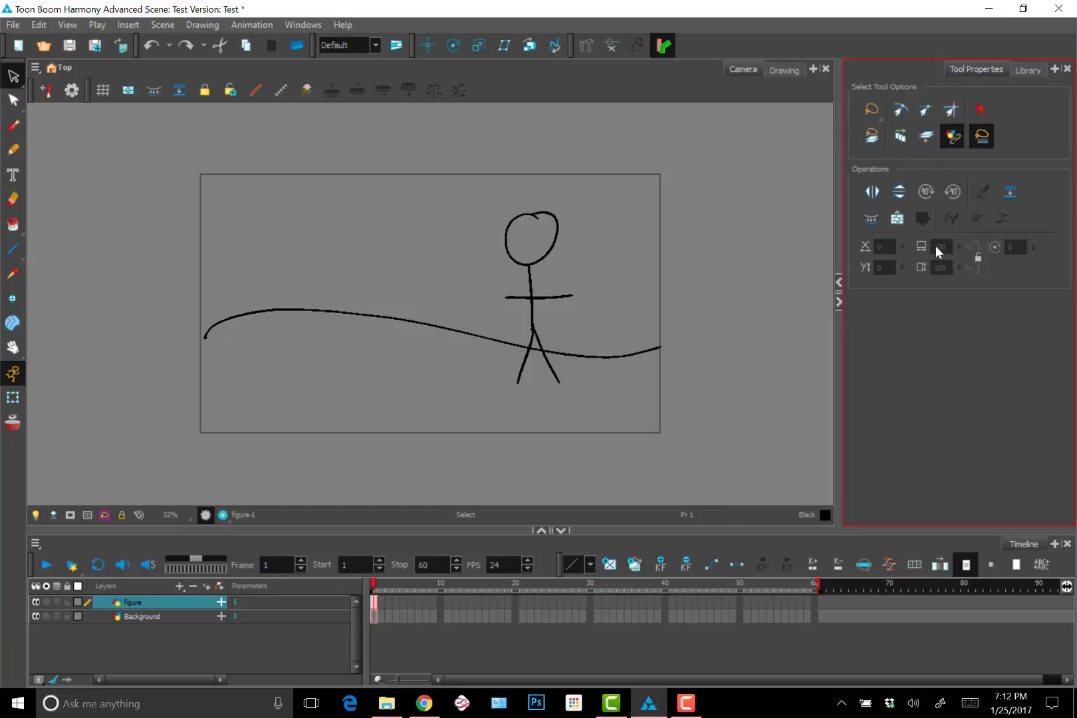
left_click(19, 131)
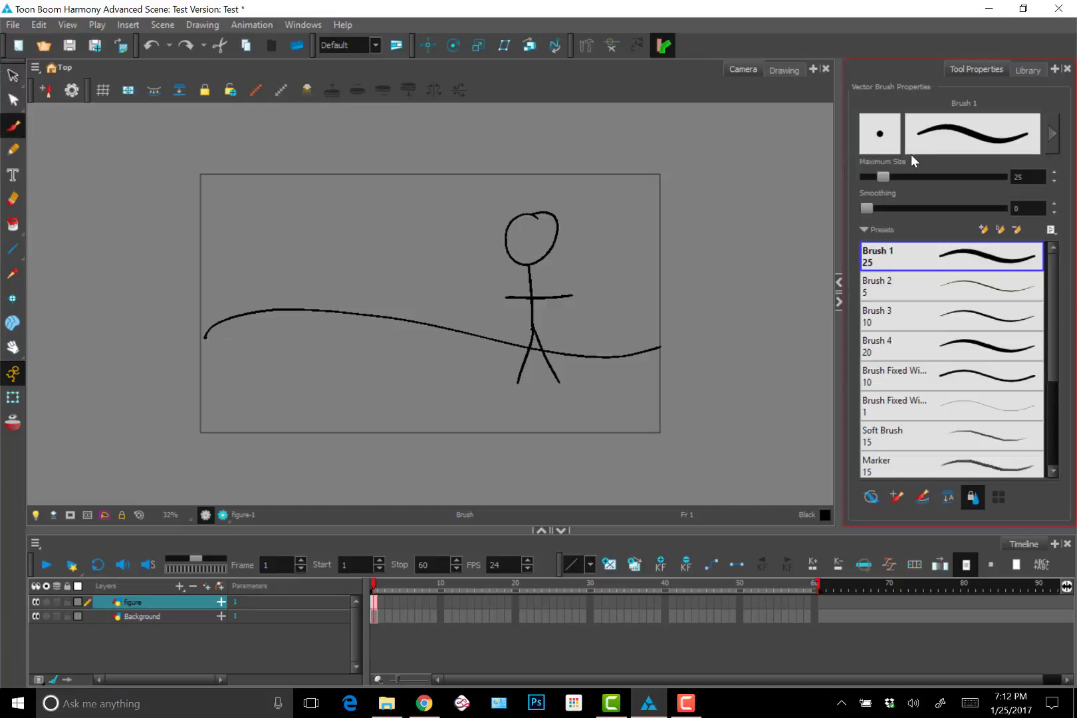
Raise the brush maximum size, test it with a zigzag stroke, then undo the stroke.
mouse_move(885, 178)
left_mouse_down()
mouse_move(902, 179)
mouse_move(878, 177)
mouse_move(894, 180)
mouse_move(864, 205)
left_mouse_up()
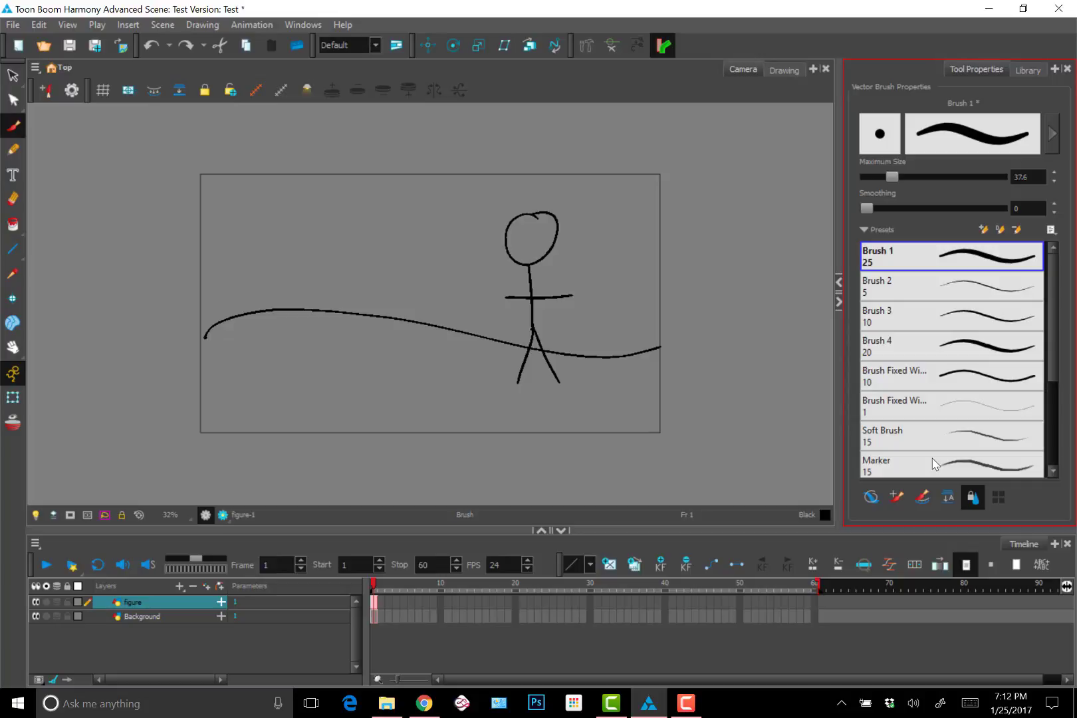
mouse_move(268, 236)
left_mouse_down()
mouse_move(363, 214)
mouse_move(445, 236)
left_mouse_up()
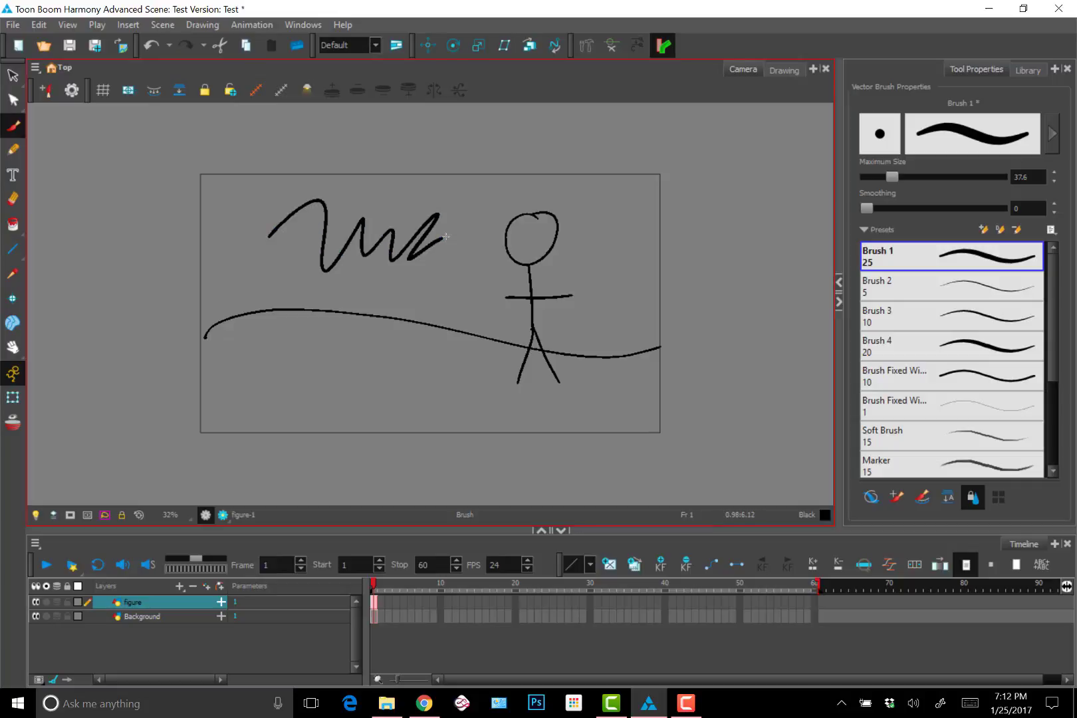
key("ctrl+z")
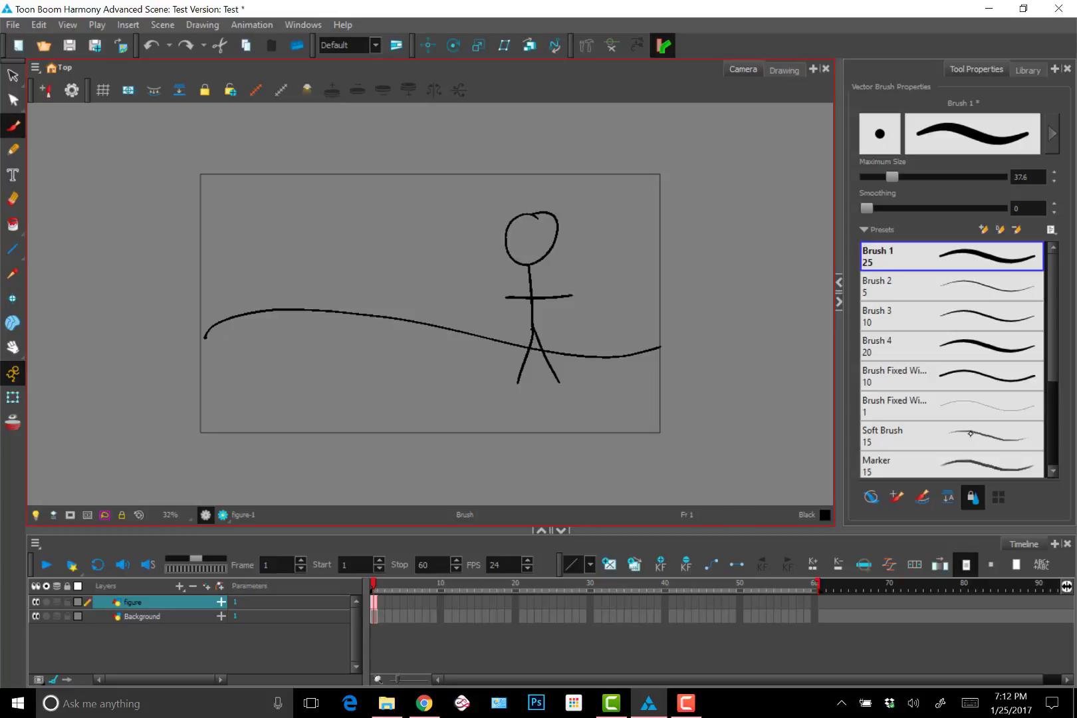
Switch to the Soft Brush preset, sketch thin looping test strokes, then undo them.
left_click(884, 436)
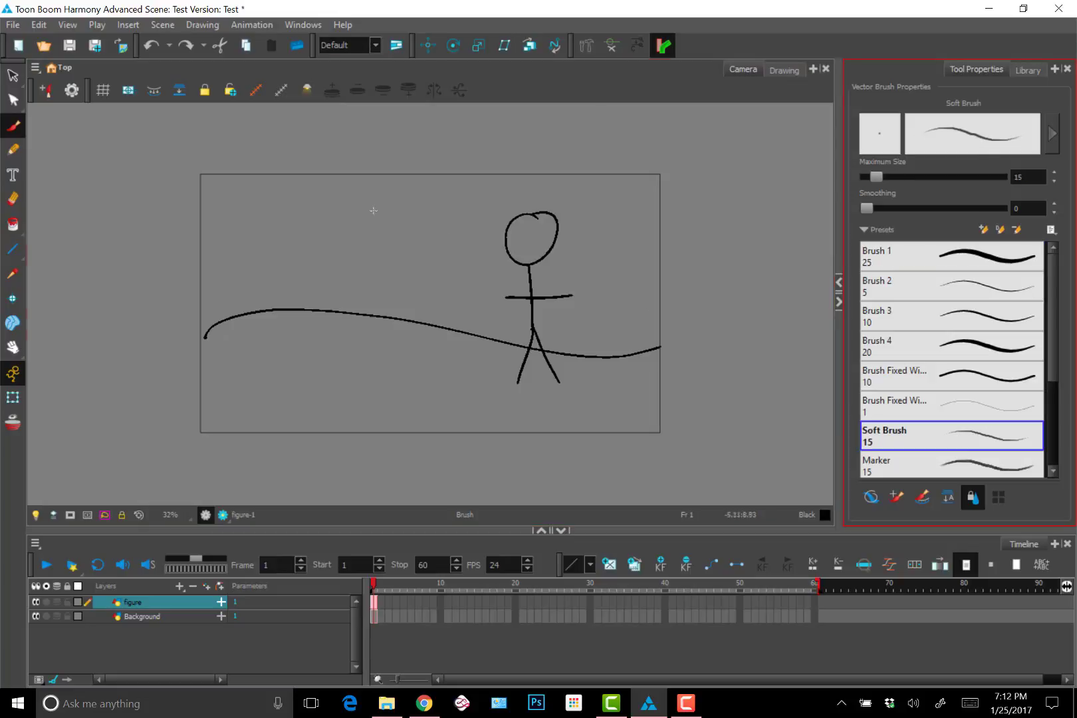
mouse_move(372, 211)
left_mouse_down()
mouse_move(339, 224)
mouse_move(350, 186)
mouse_move(392, 238)
mouse_move(378, 262)
mouse_move(367, 237)
left_mouse_up()
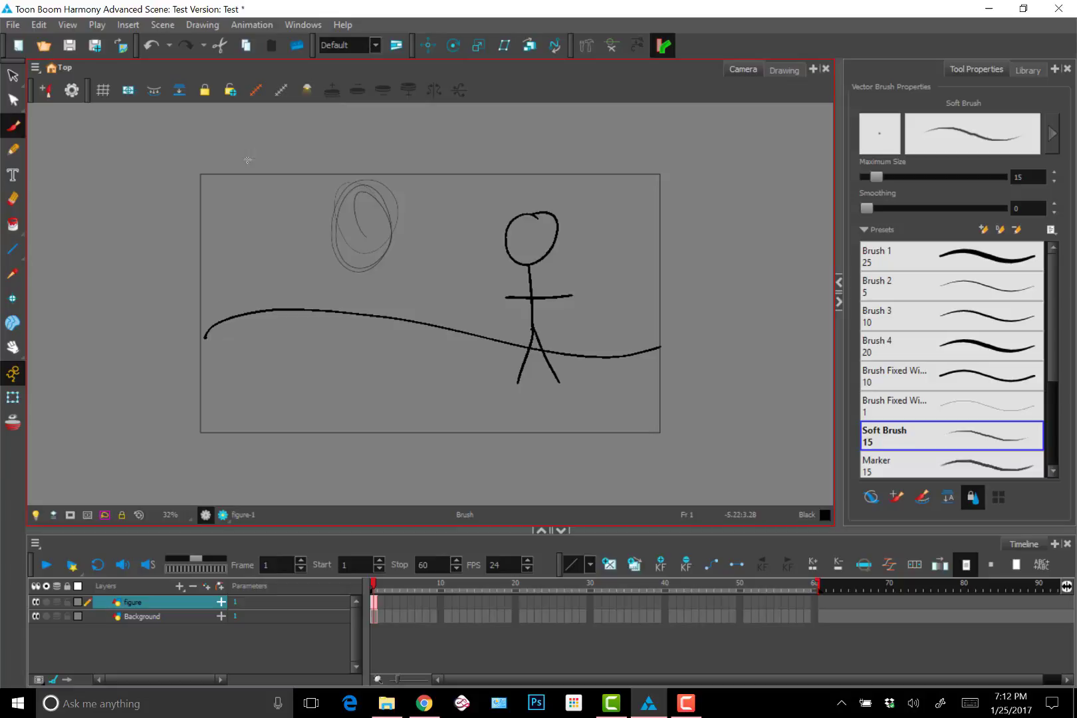
scroll(431, 304, "up", 3)
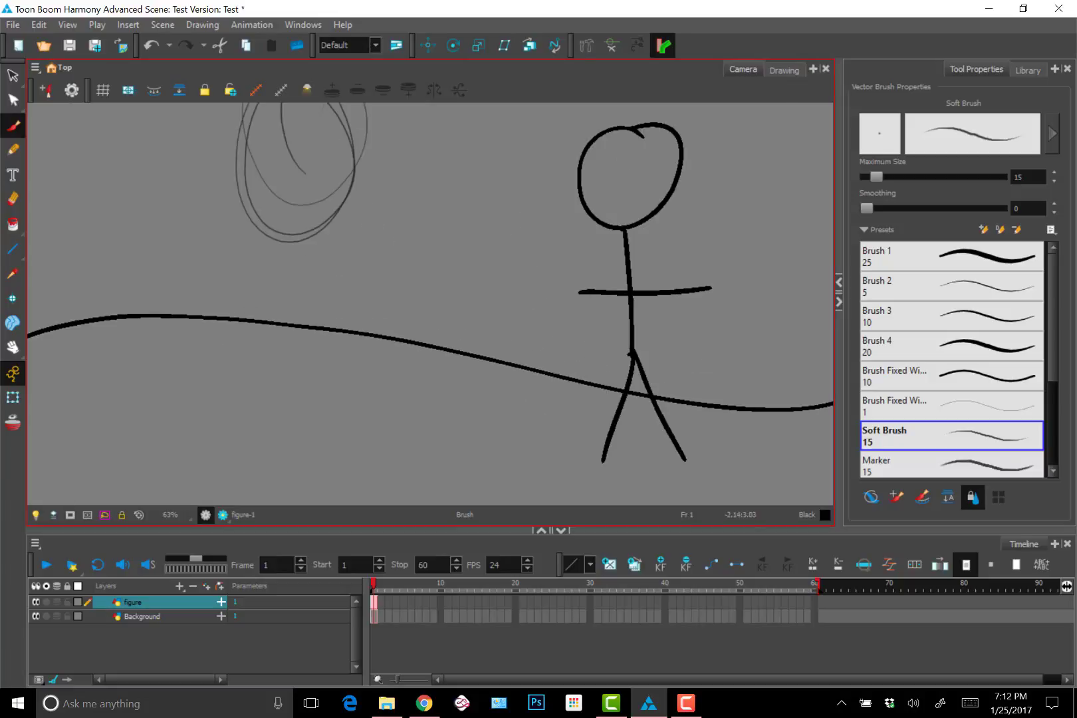
left_click_drag(432, 151, 447, 246)
left_click_drag(443, 294, 455, 152)
mouse_move(470, 170)
left_mouse_down()
mouse_move(494, 174)
mouse_move(468, 238)
mouse_move(489, 308)
left_mouse_up()
key("ctrl+z")
key("ctrl+z")
key("ctrl+z")
key("ctrl+z")
key("ctrl+z")
key("ctrl+z")
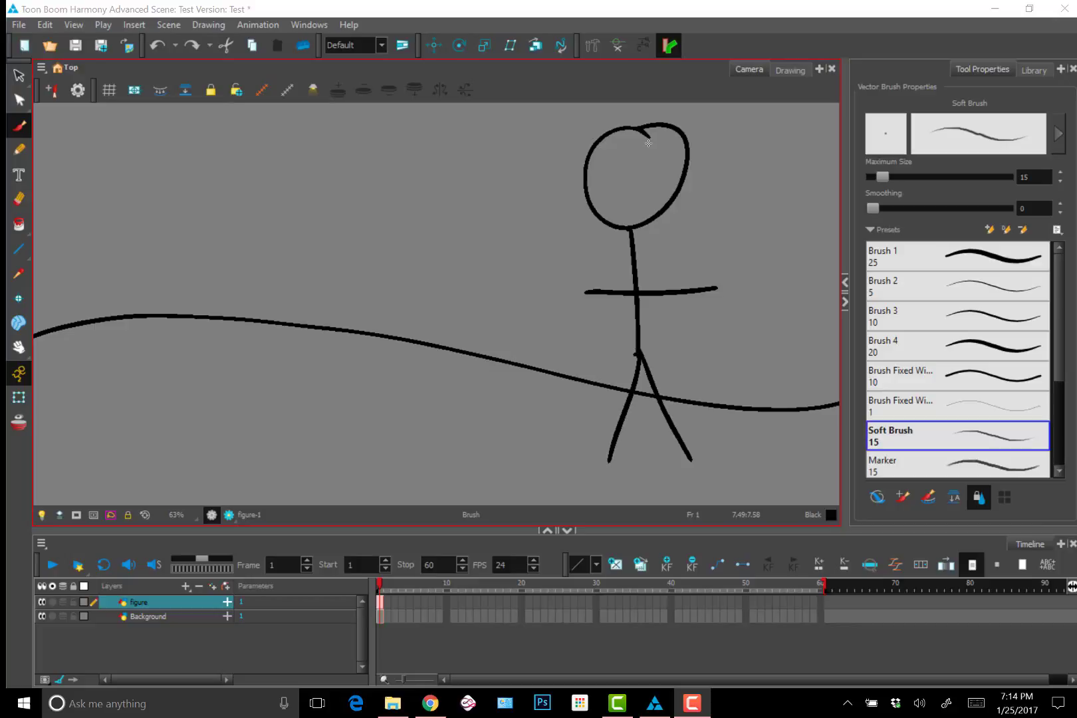
Undo a test squiggle, shrink the brush to about 3.9, and paint a soft grey scribble beside the head.
mouse_move(305, 191)
left_mouse_down()
mouse_move(416, 209)
mouse_move(396, 271)
mouse_move(432, 239)
left_mouse_up()
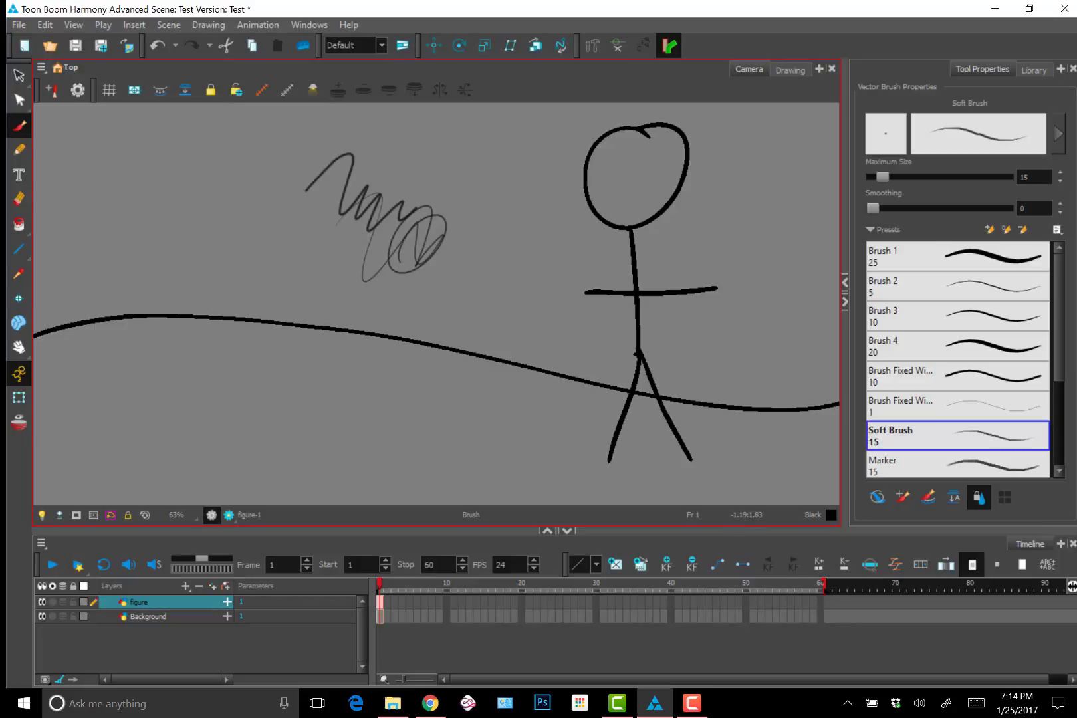
key("ctrl+z")
key("ctrl+z")
key("ctrl+z")
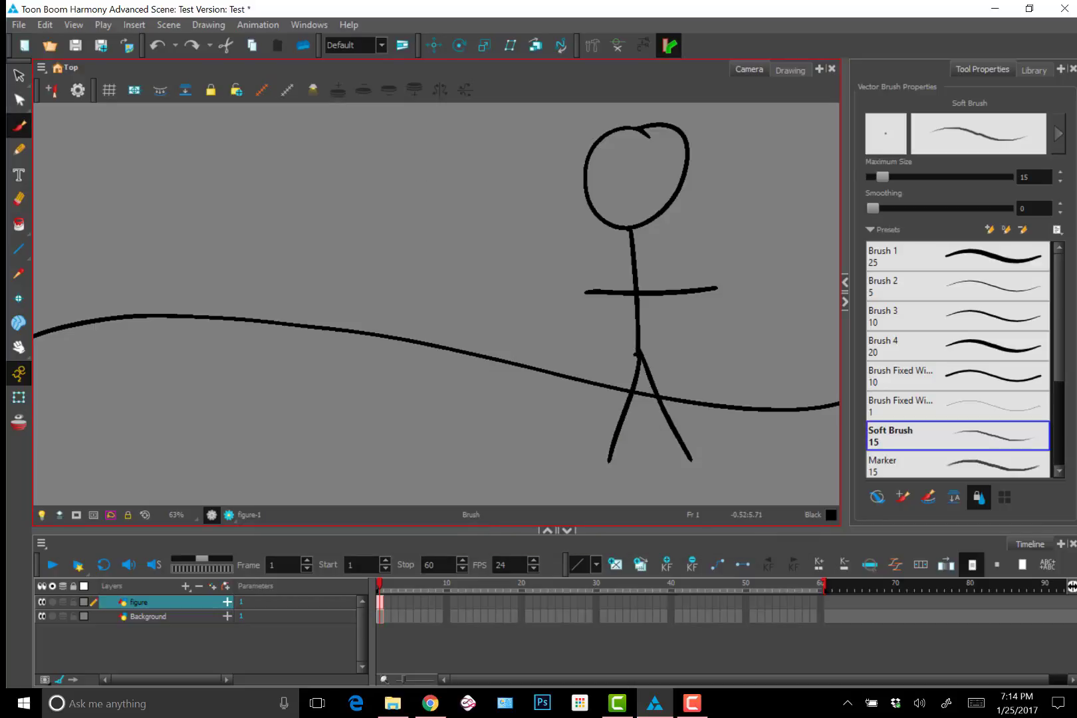
key("o")
left_click_drag(415, 197, 444, 212)
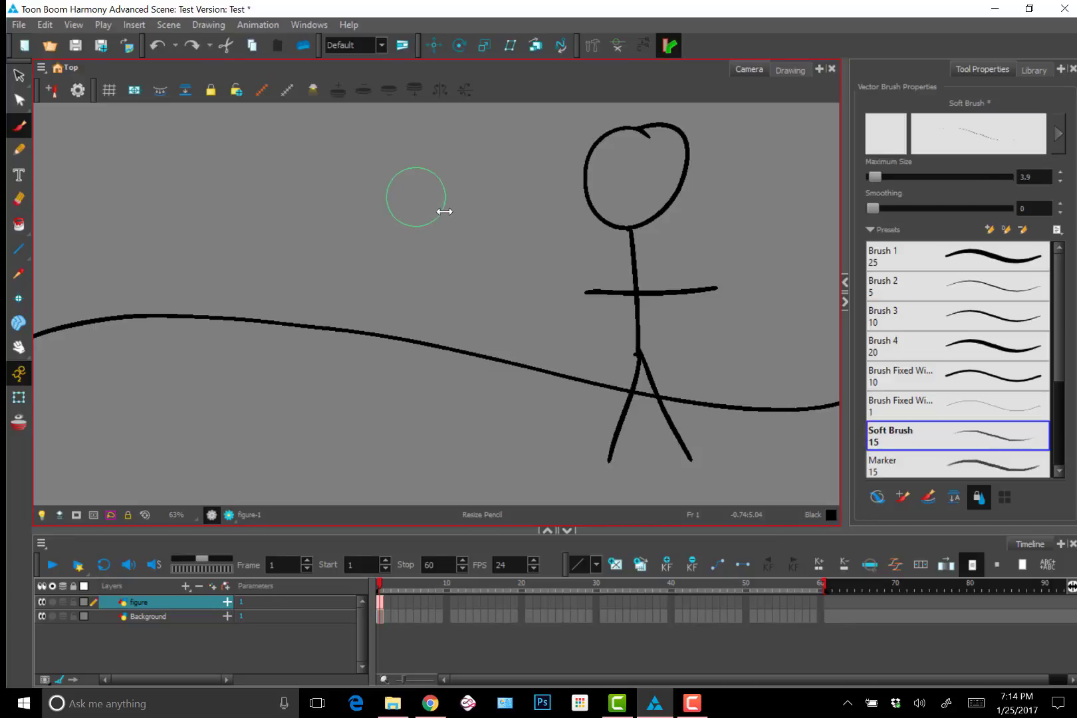
mouse_move(417, 148)
left_mouse_down()
mouse_move(415, 233)
mouse_move(475, 243)
mouse_move(472, 281)
left_mouse_up()
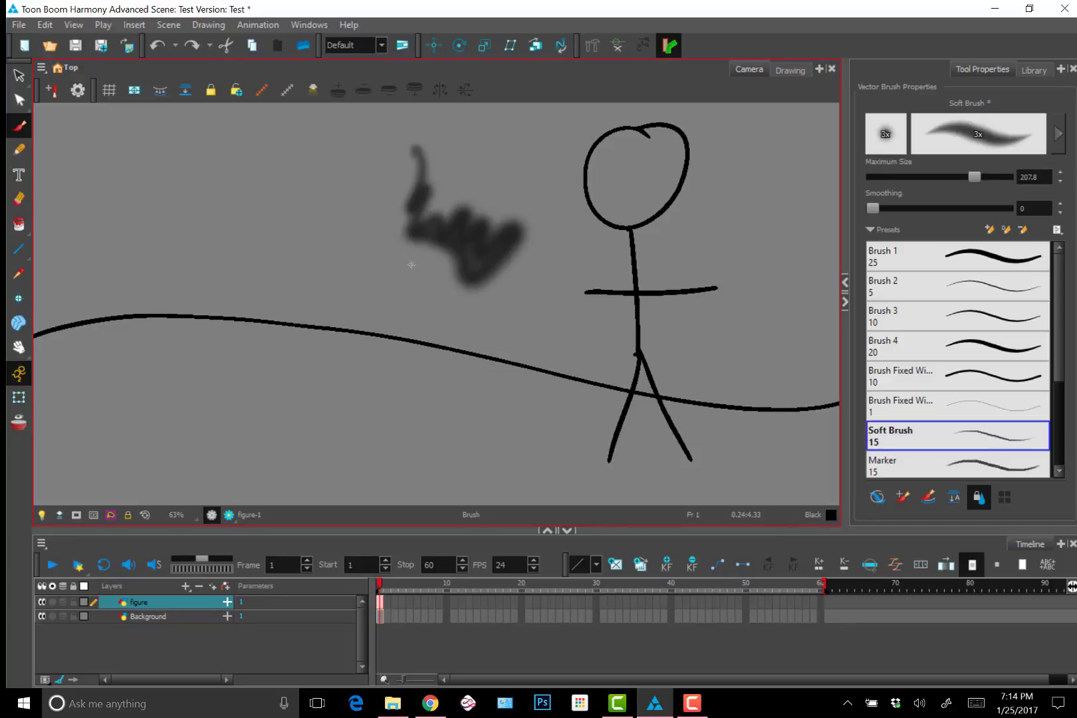
left_click_drag(411, 265, 379, 287)
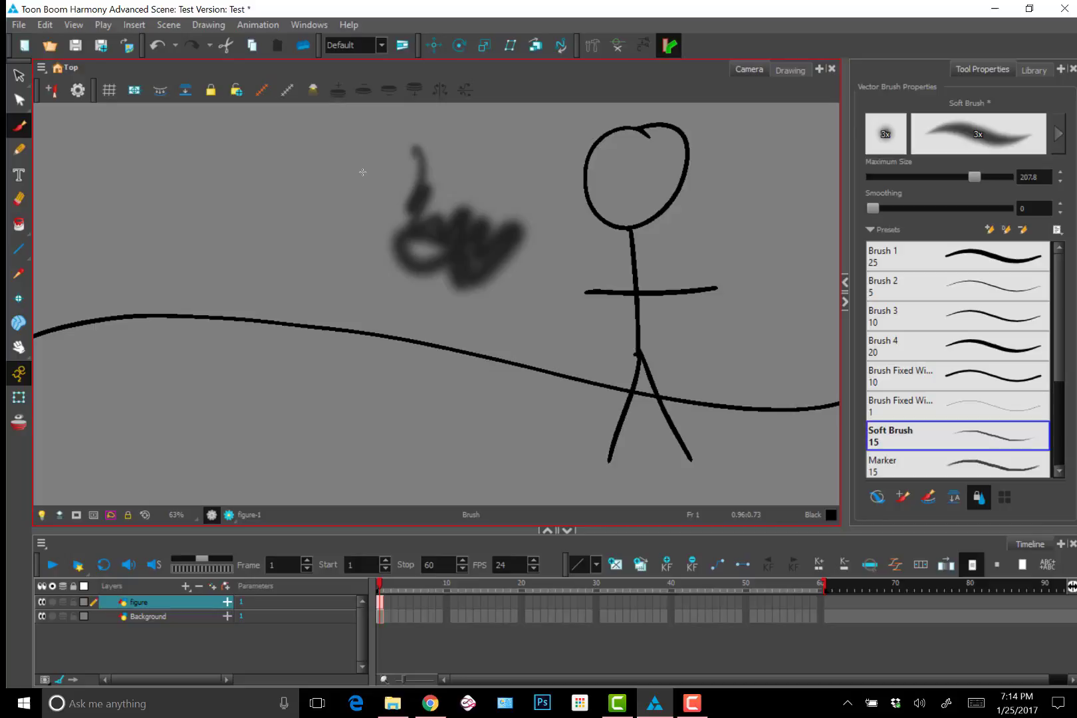
Shrink the brush on-canvas to 12.7, paint a long thin stroke, then undo it.
key("o")
mouse_move(359, 193)
left_mouse_down()
mouse_move(319, 199)
mouse_move(346, 231)
mouse_move(330, 261)
mouse_move(274, 184)
mouse_move(290, 229)
mouse_move(225, 281)
left_mouse_up()
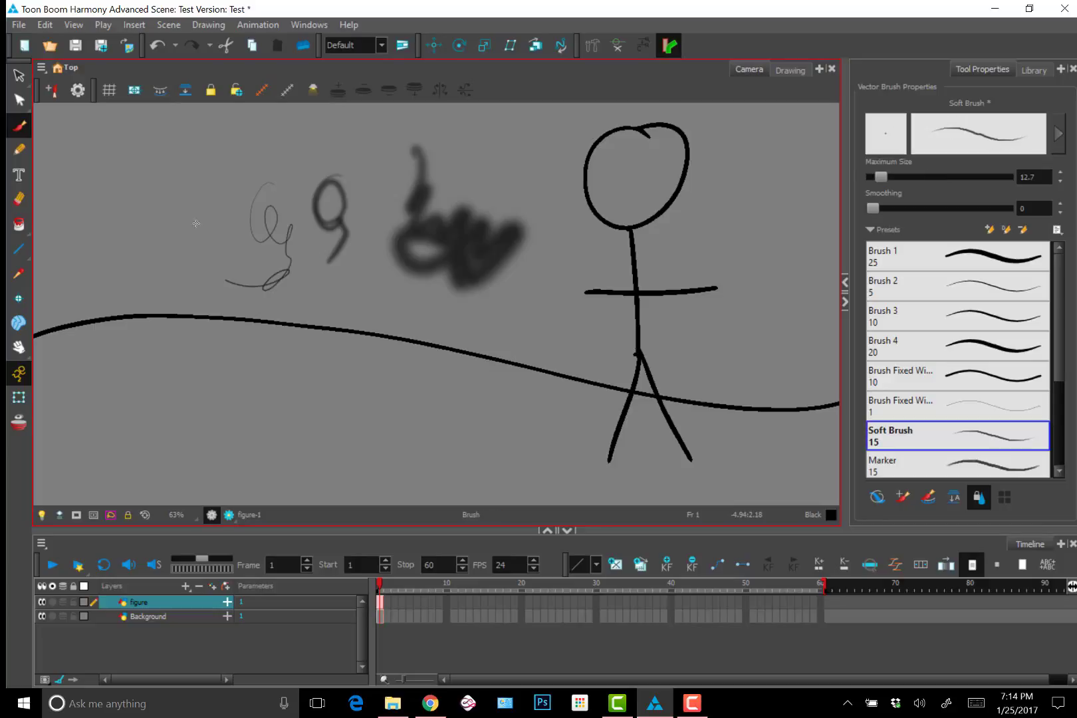
mouse_move(196, 223)
left_mouse_down()
mouse_move(246, 173)
mouse_move(419, 147)
left_mouse_up()
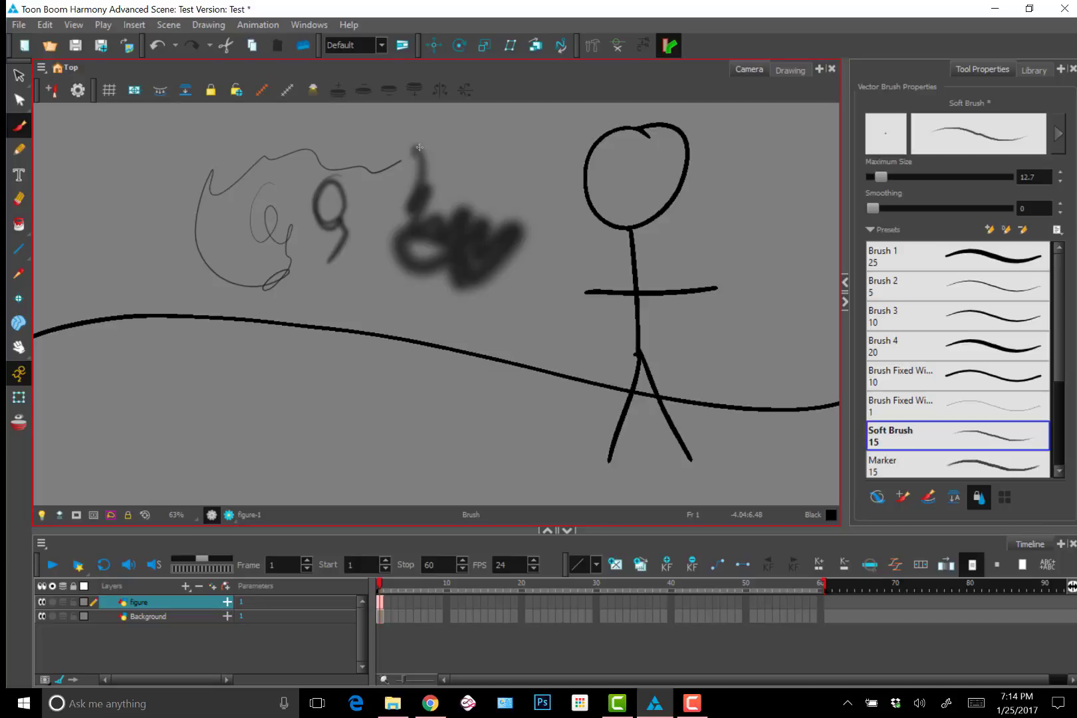
key("ctrl+z")
key("ctrl+z")
key("ctrl+z")
key("ctrl+z")
key("ctrl+z")
key("ctrl+z")
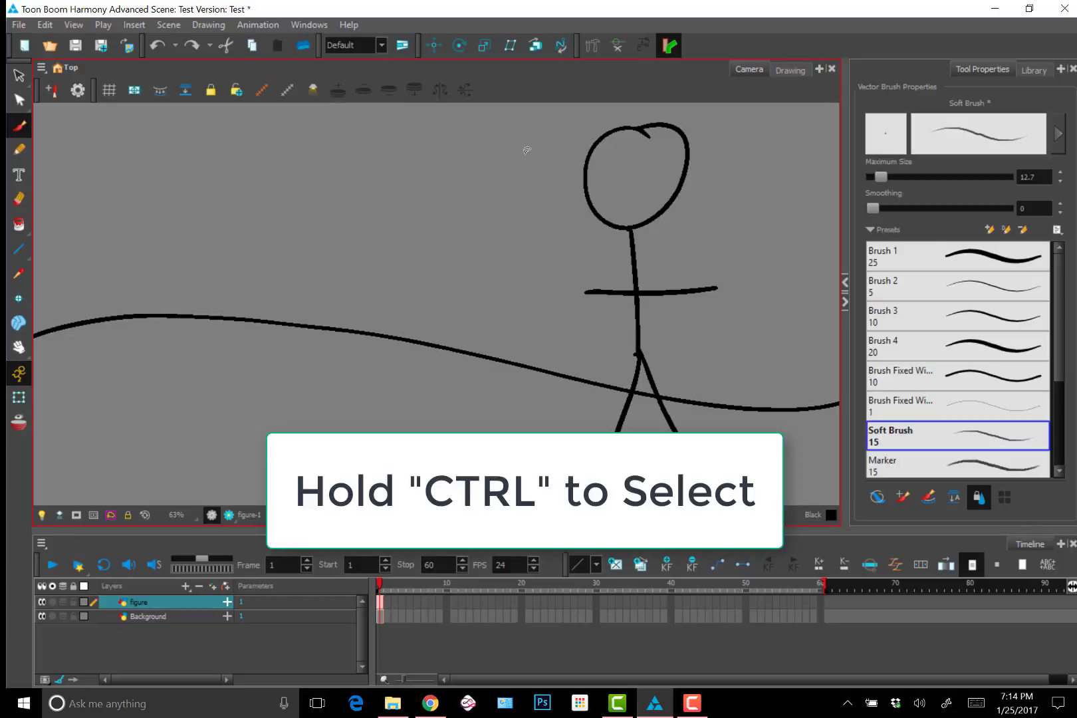
Ctrl-select the head, body and arm strokes, lasso the head, then release Ctrl to return to the Brush.
left_click(653, 150, "ctrl")
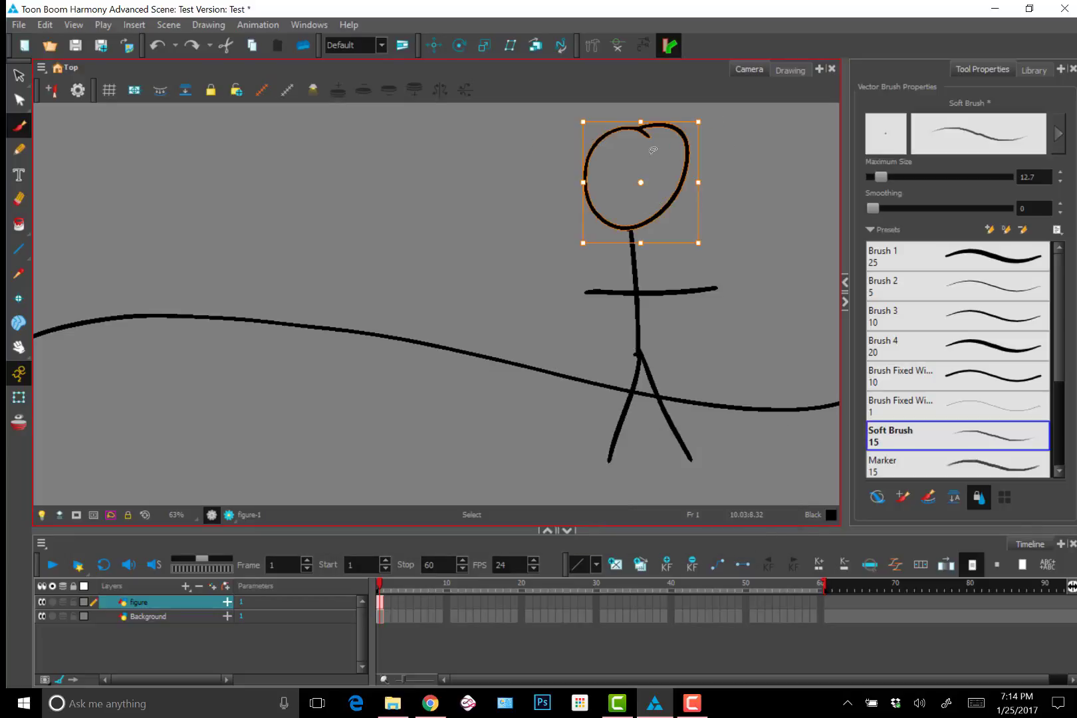
left_click(635, 312, "ctrl")
left_click(684, 290, "ctrl")
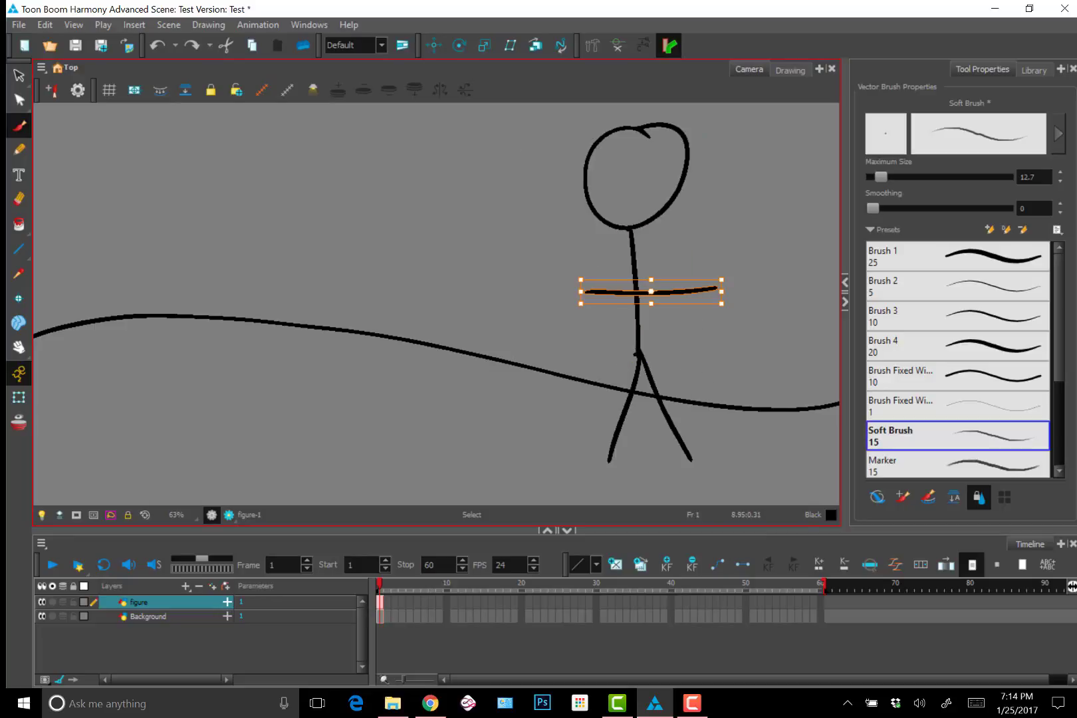
left_click(637, 332, "ctrl")
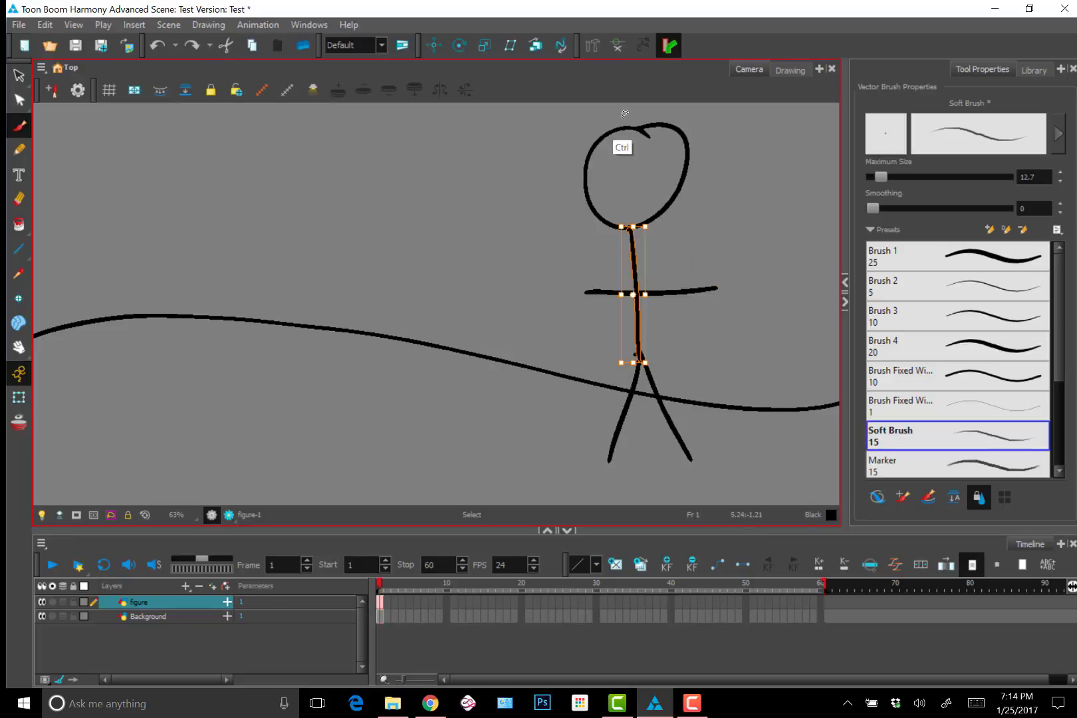
mouse_move(623, 114)
left_mouse_down()
mouse_move(593, 114)
mouse_move(562, 199)
mouse_move(604, 238)
mouse_move(681, 215)
mouse_move(680, 126)
mouse_move(579, 116)
left_mouse_up()
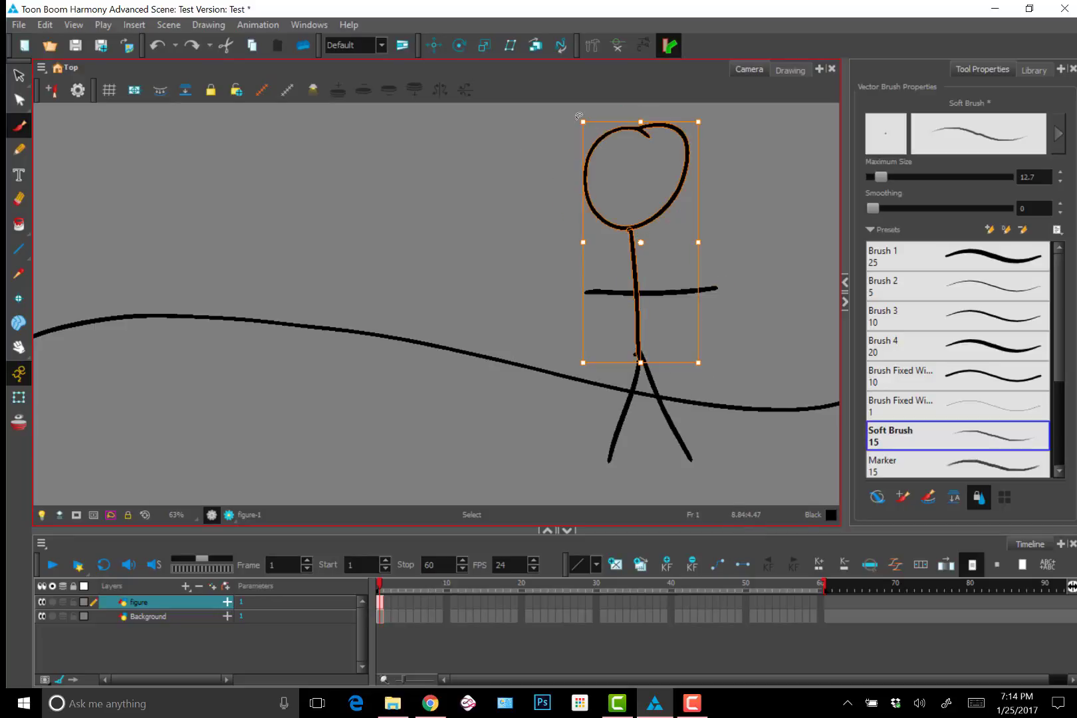
key("ctrl")
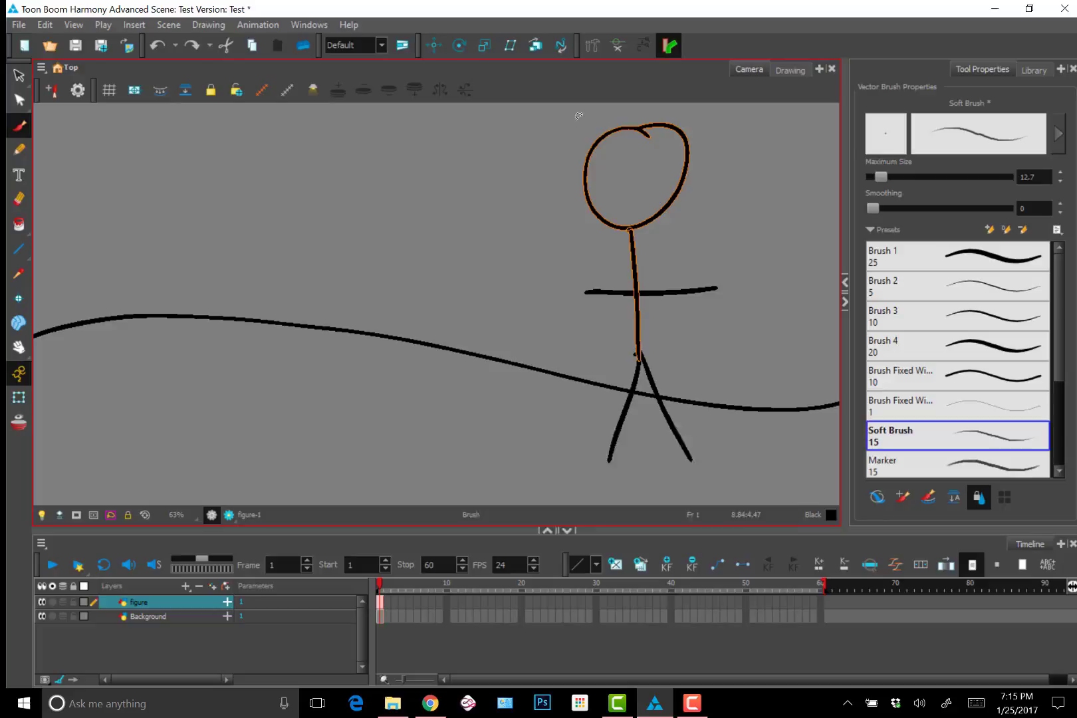
key("e")
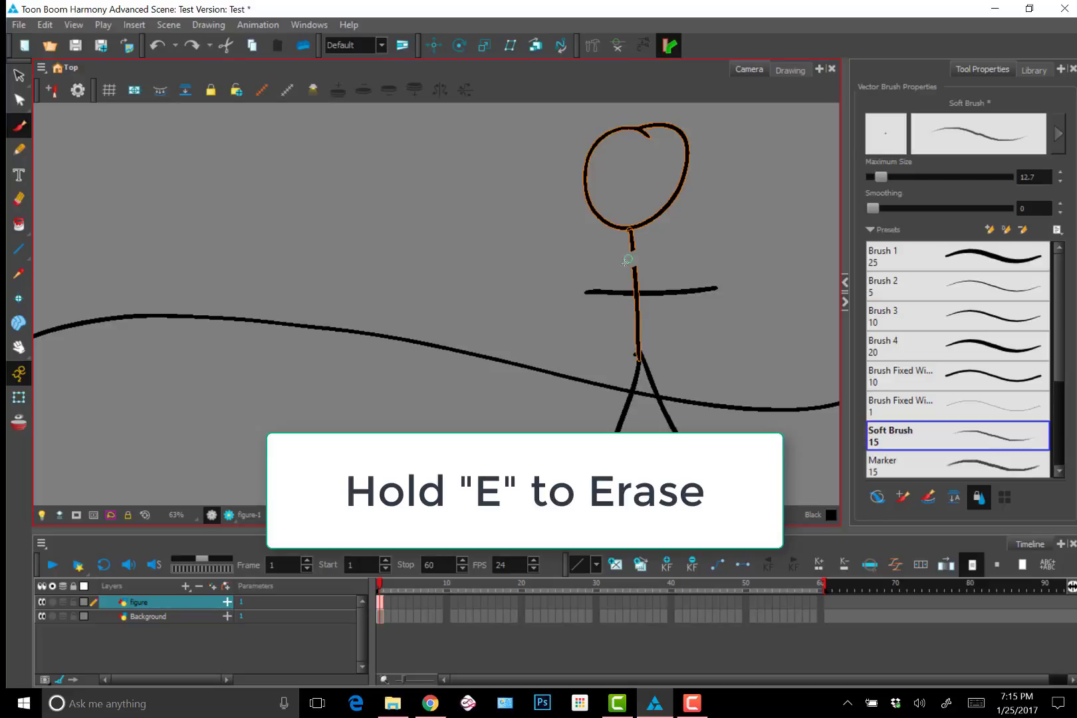
left_click_drag(627, 259, 649, 243)
left_click_drag(689, 297, 689, 291)
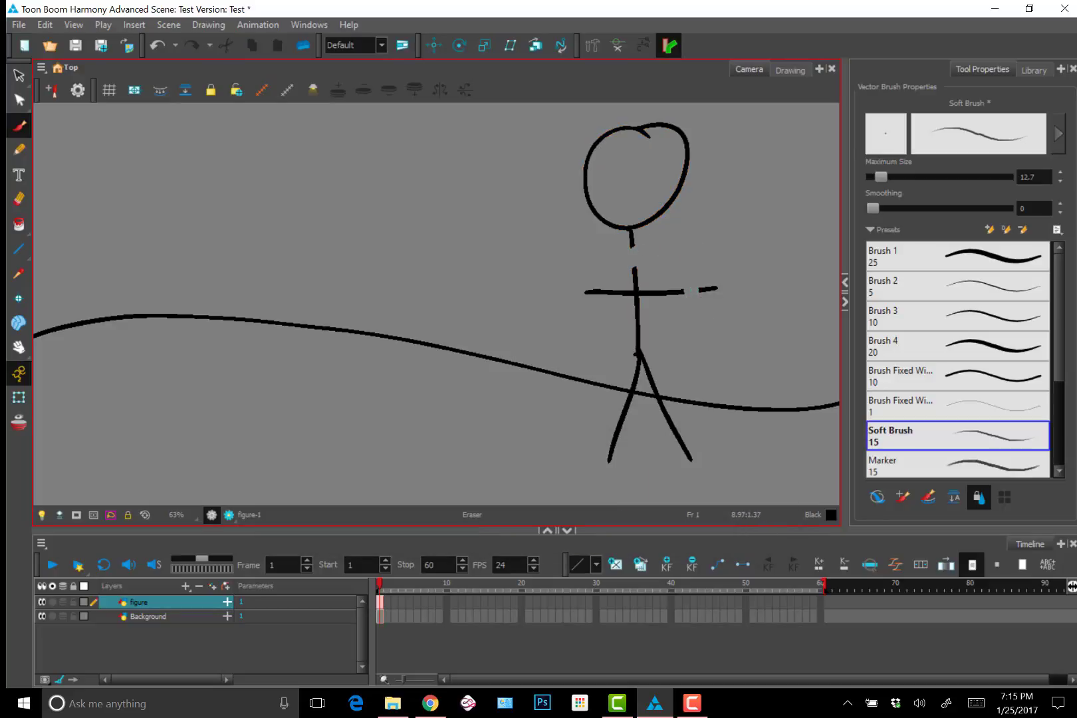
key("ctrl+z")
key("ctrl+z")
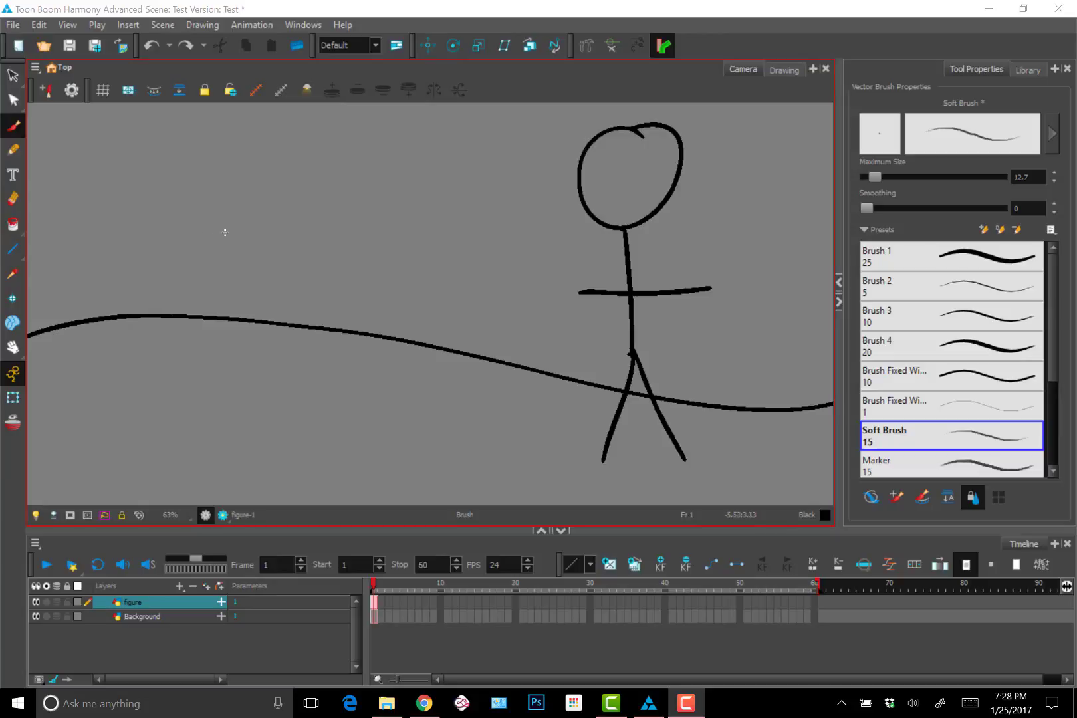
Choose the Select tool from the toolbar, return to the Brush, then activate Select with Alt+S.
left_click(12, 74)
left_click(11, 74)
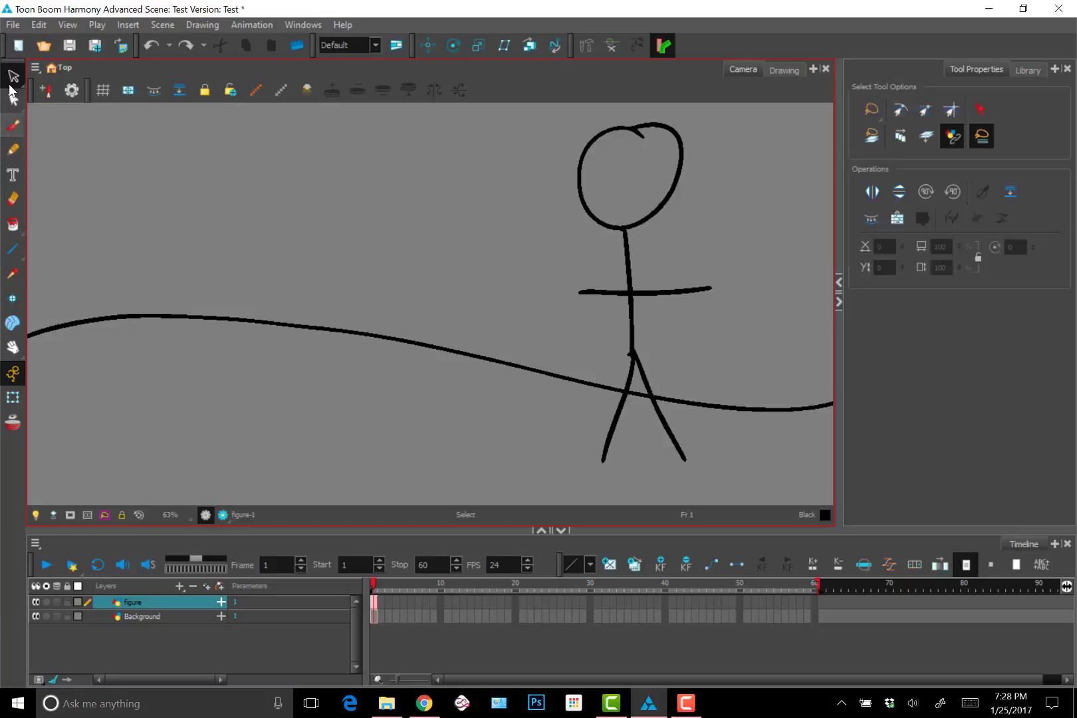
left_click(12, 125)
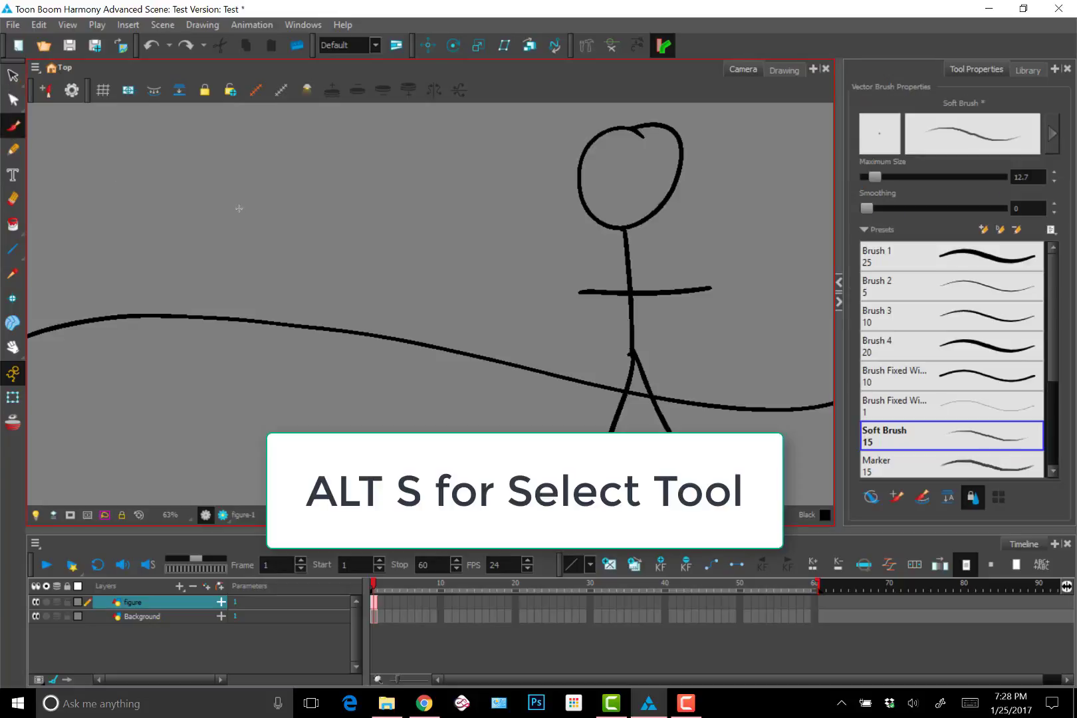
key("alt+s")
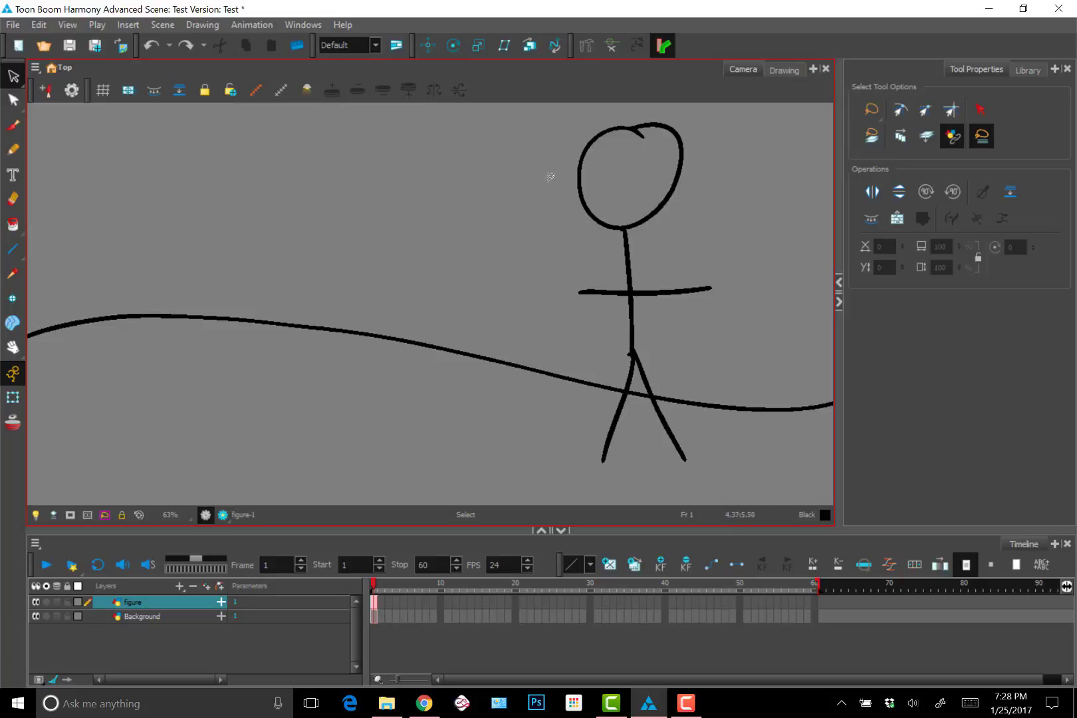
left_click(629, 181)
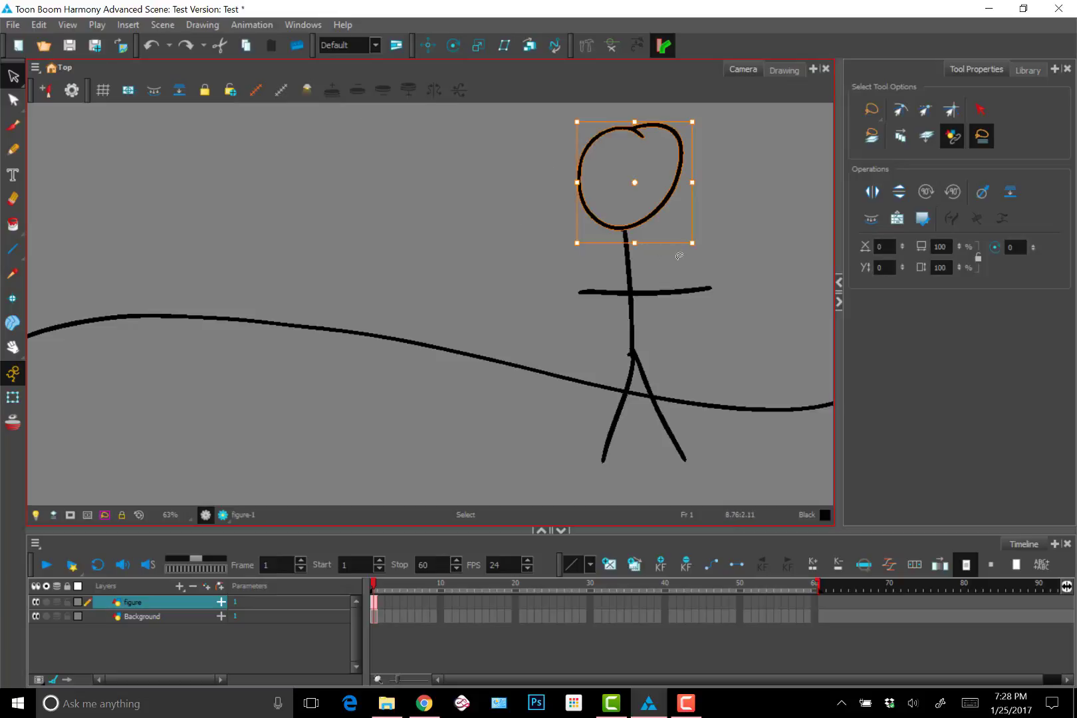
left_click(629, 266)
left_click(678, 290)
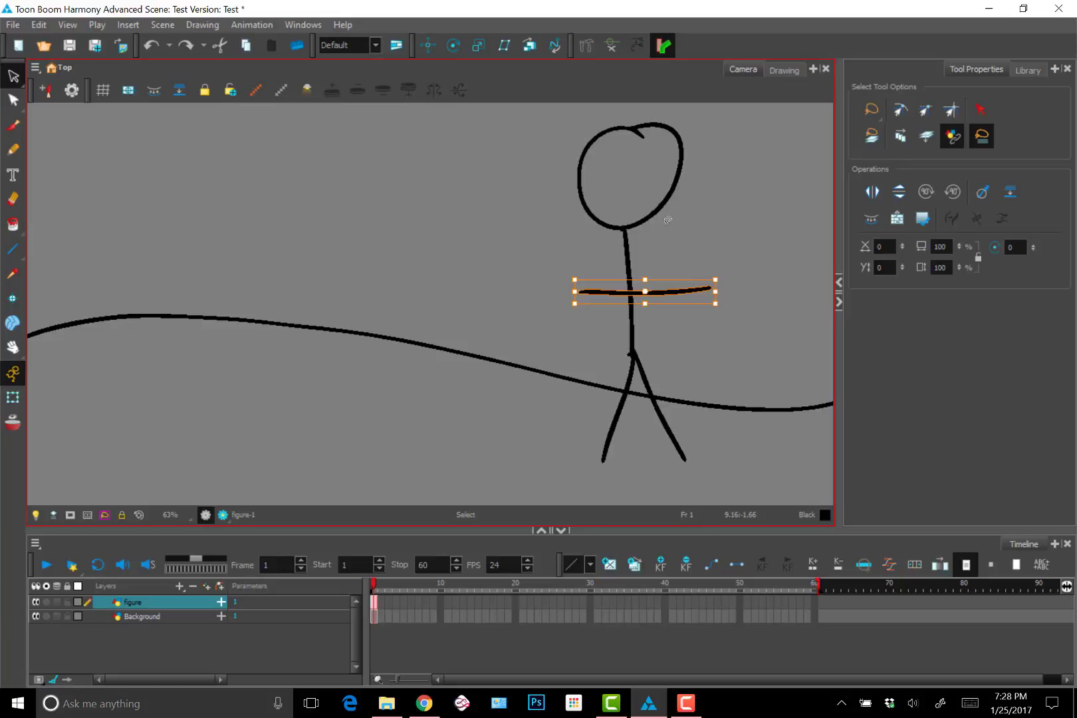
mouse_move(714, 185)
left_mouse_down()
mouse_move(704, 128)
mouse_move(628, 104)
mouse_move(568, 130)
mouse_move(538, 232)
mouse_move(544, 343)
mouse_move(584, 458)
mouse_move(672, 483)
mouse_move(743, 403)
mouse_move(741, 213)
mouse_move(720, 153)
mouse_move(701, 169)
mouse_move(692, 121)
mouse_move(635, 110)
mouse_move(590, 113)
mouse_move(546, 156)
mouse_move(557, 203)
mouse_move(615, 245)
mouse_move(657, 237)
mouse_move(696, 187)
left_mouse_up()
left_click(488, 130)
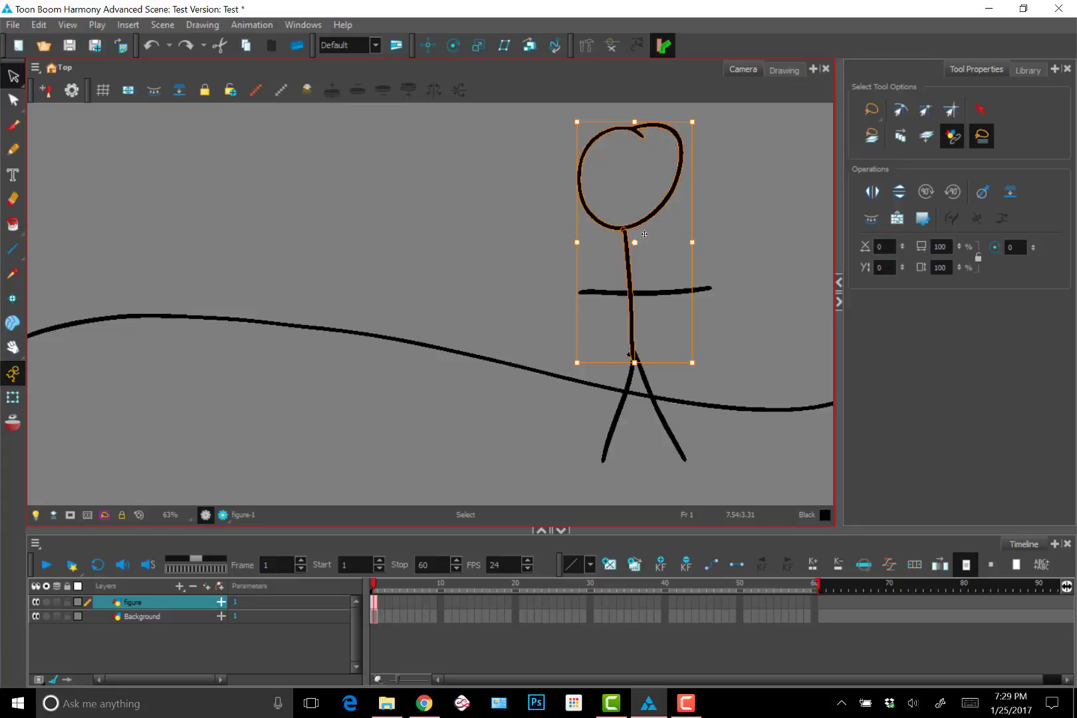
left_click(714, 174)
left_click(692, 167)
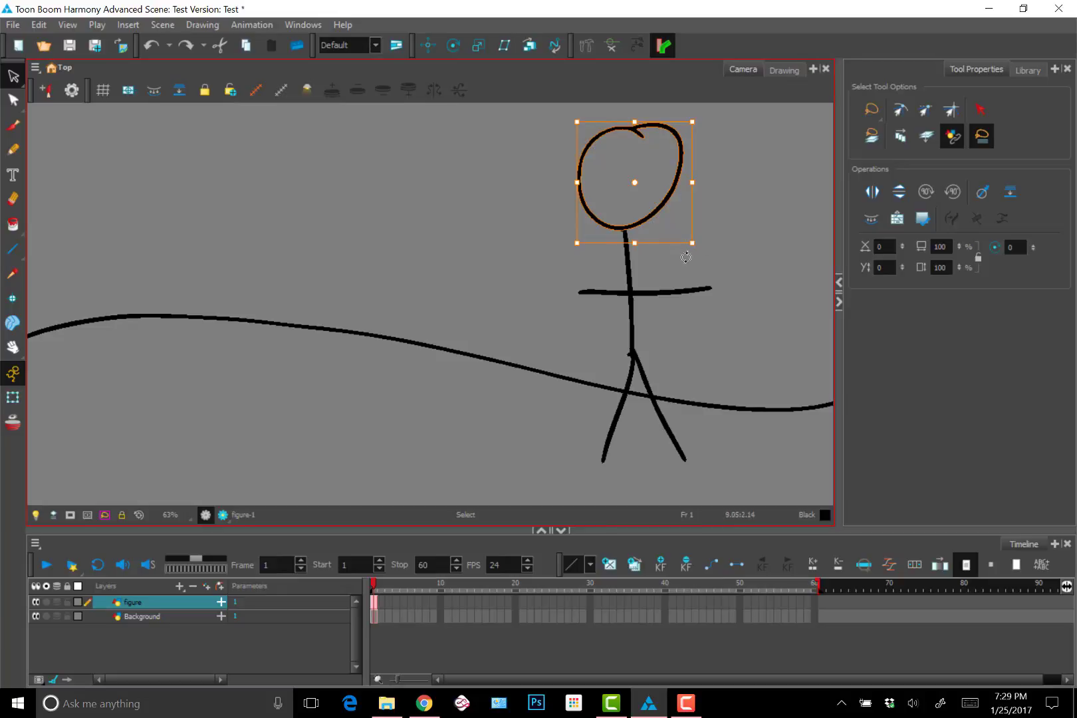
left_click(668, 290)
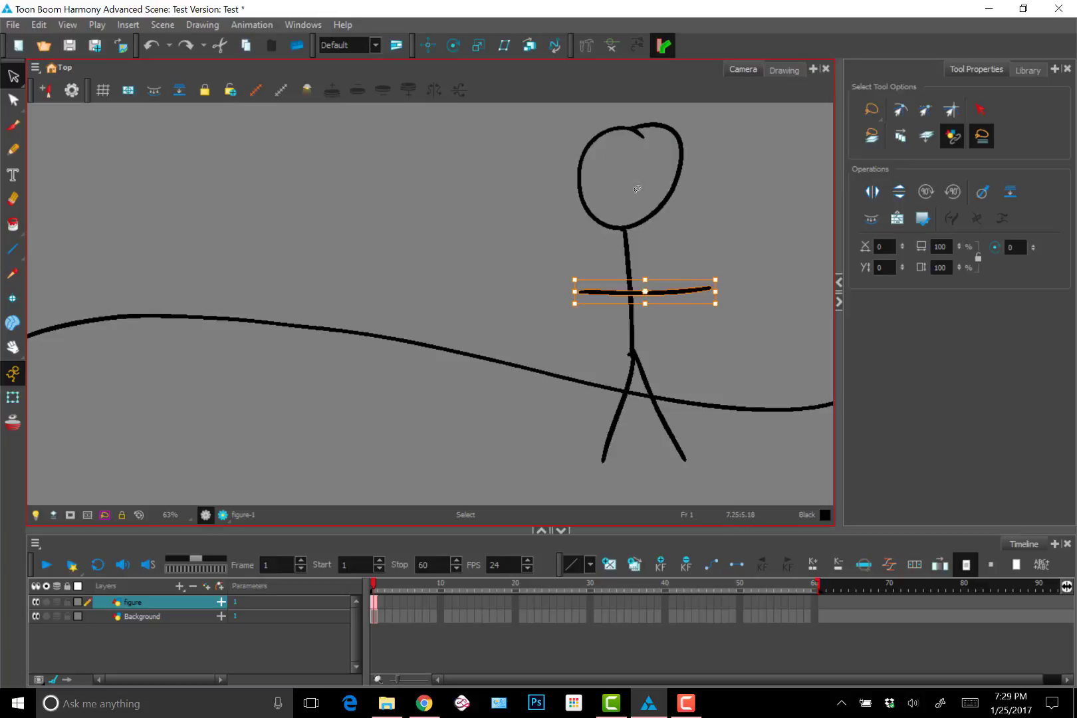
left_click(676, 209)
left_click(628, 266)
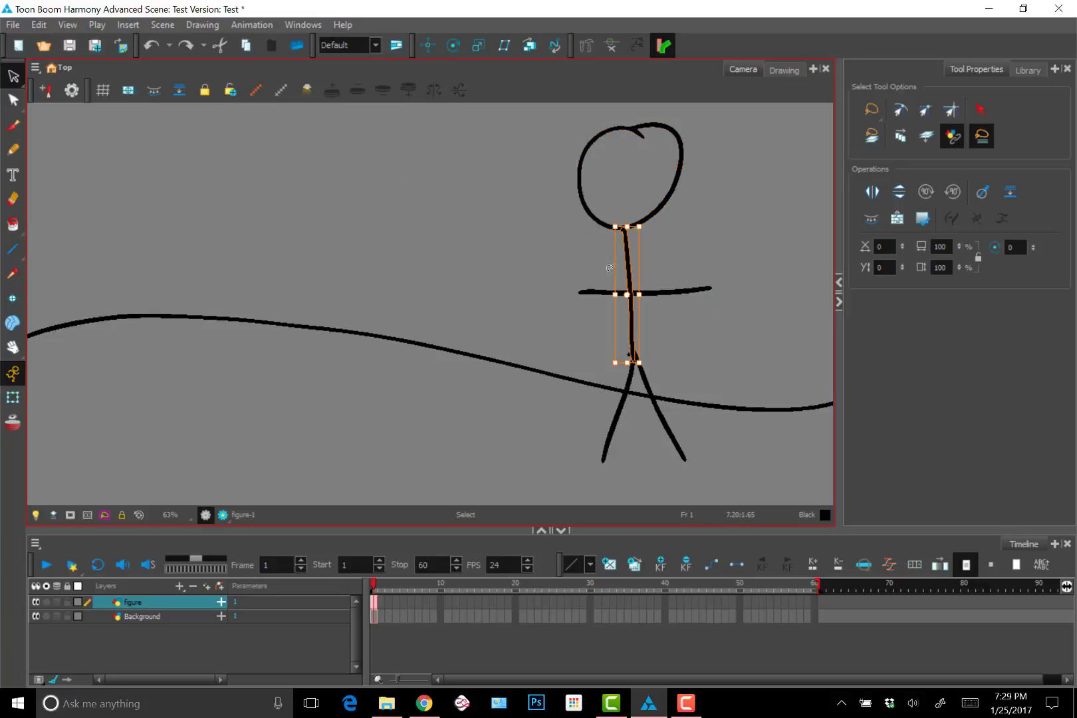
left_click(663, 290)
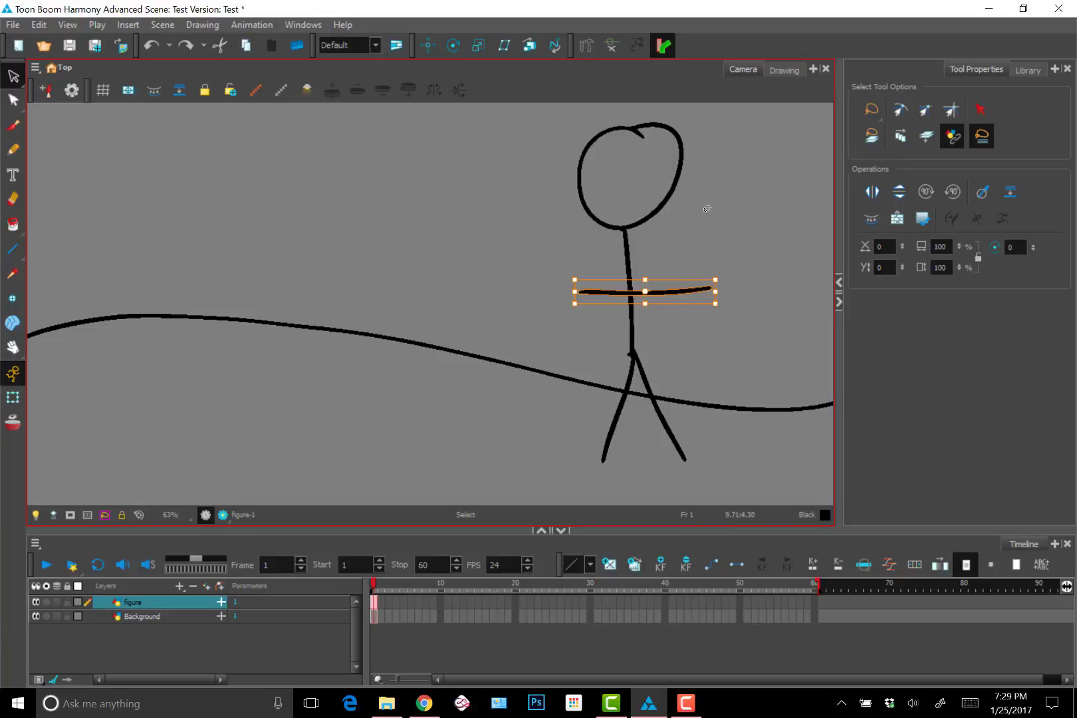
Select the head, add the body, arm and both legs, then lasso the whole stick figure.
left_click(674, 188)
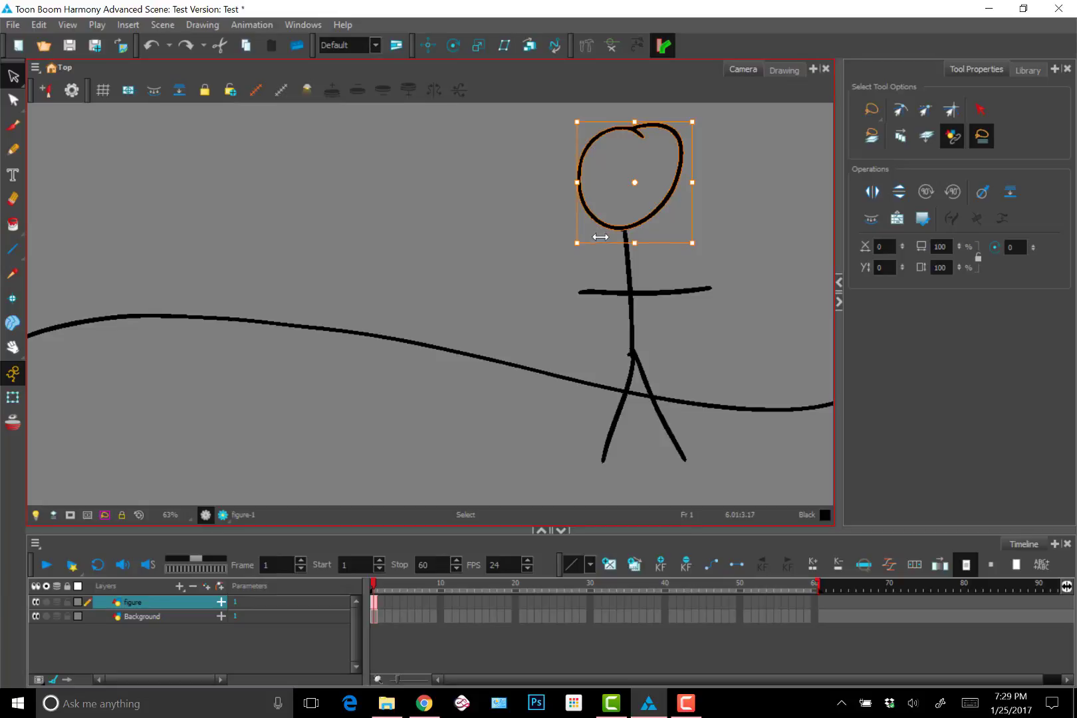
left_click(626, 263, "shift")
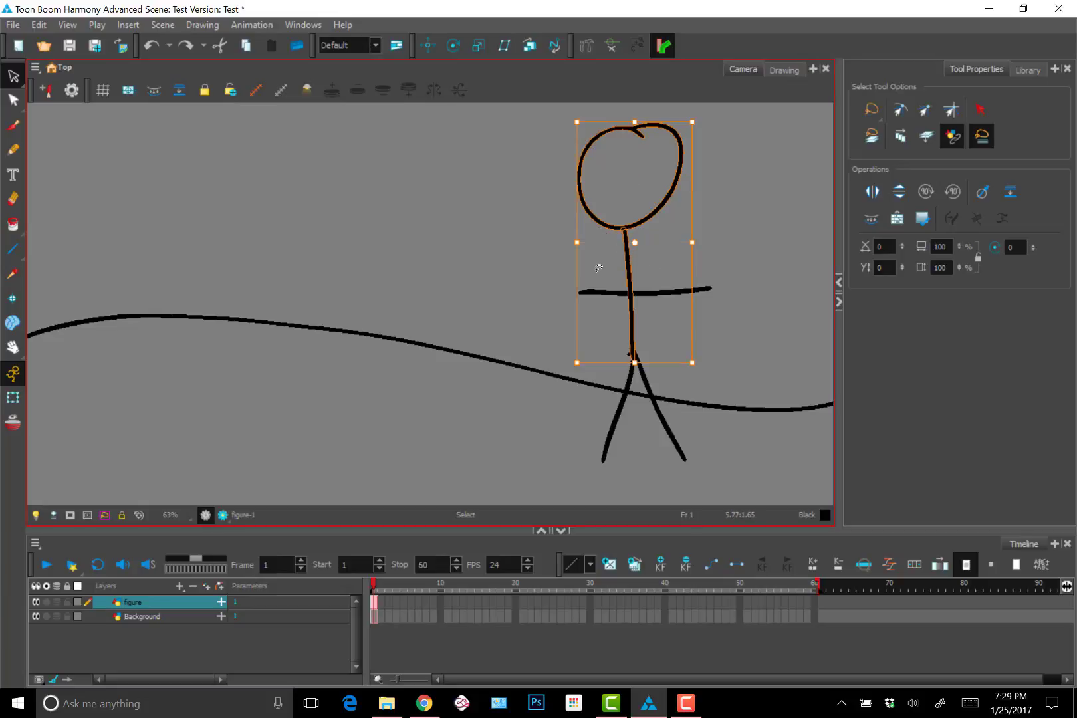
left_click(705, 289, "shift")
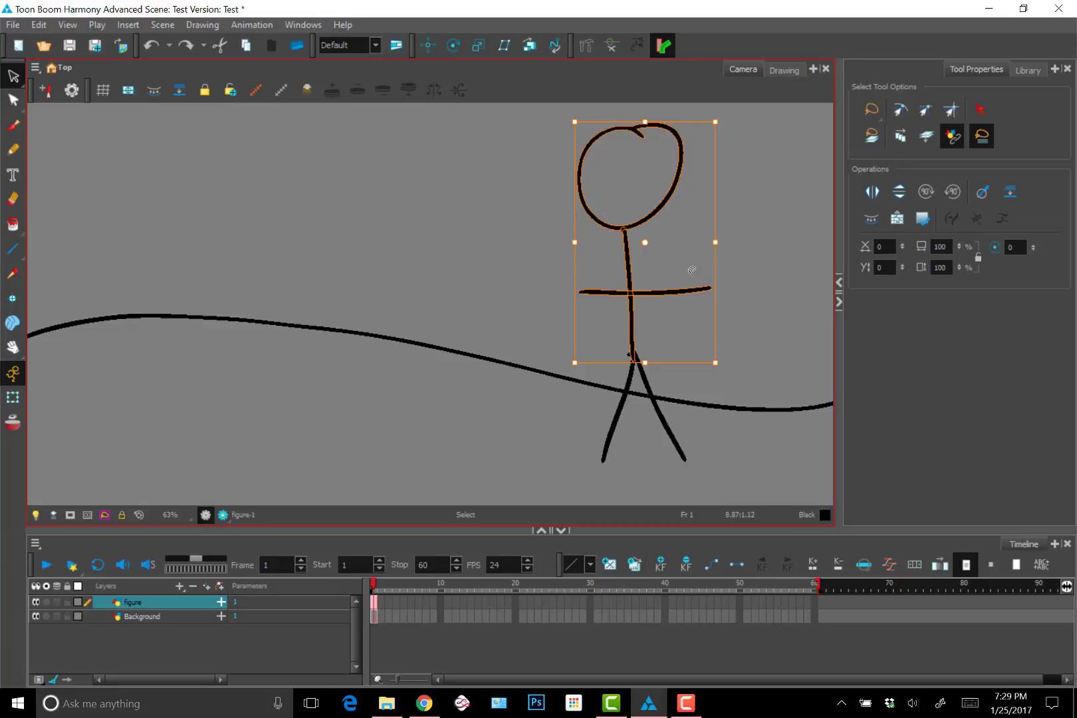
left_click(653, 398, "shift")
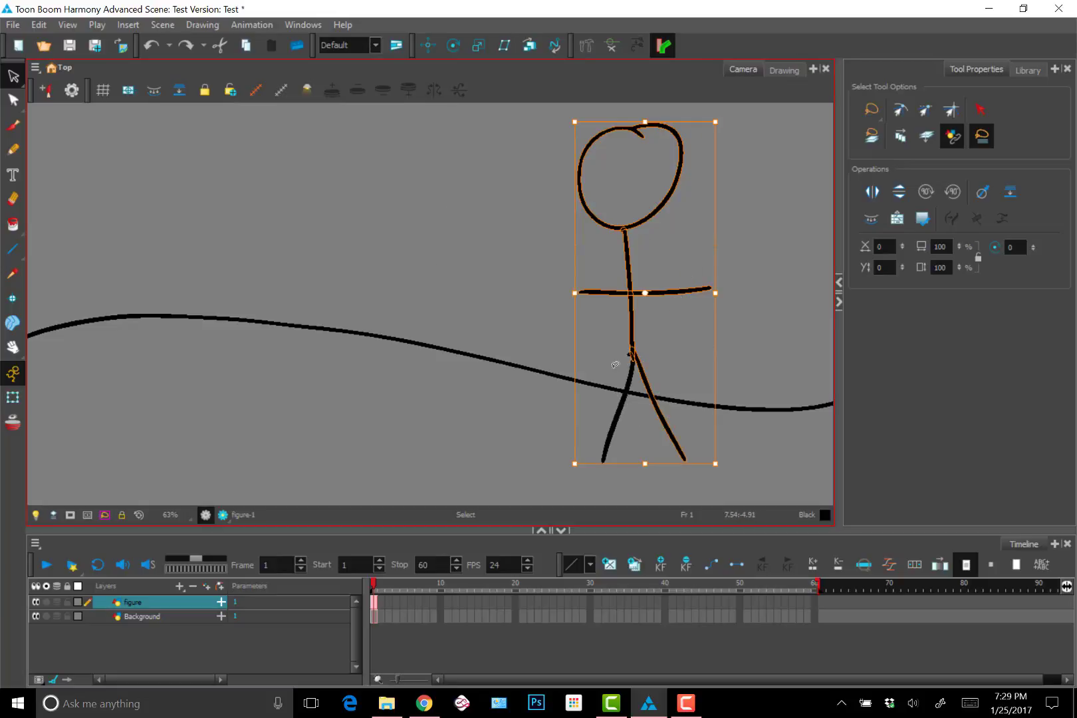
left_click(625, 376, "shift")
mouse_move(721, 331)
left_mouse_down()
mouse_move(739, 279)
mouse_move(719, 148)
mouse_move(697, 117)
mouse_move(662, 103)
mouse_move(607, 107)
mouse_move(572, 132)
mouse_move(552, 246)
mouse_move(555, 330)
mouse_move(584, 465)
mouse_move(649, 487)
mouse_move(736, 441)
mouse_move(727, 282)
left_mouse_up()
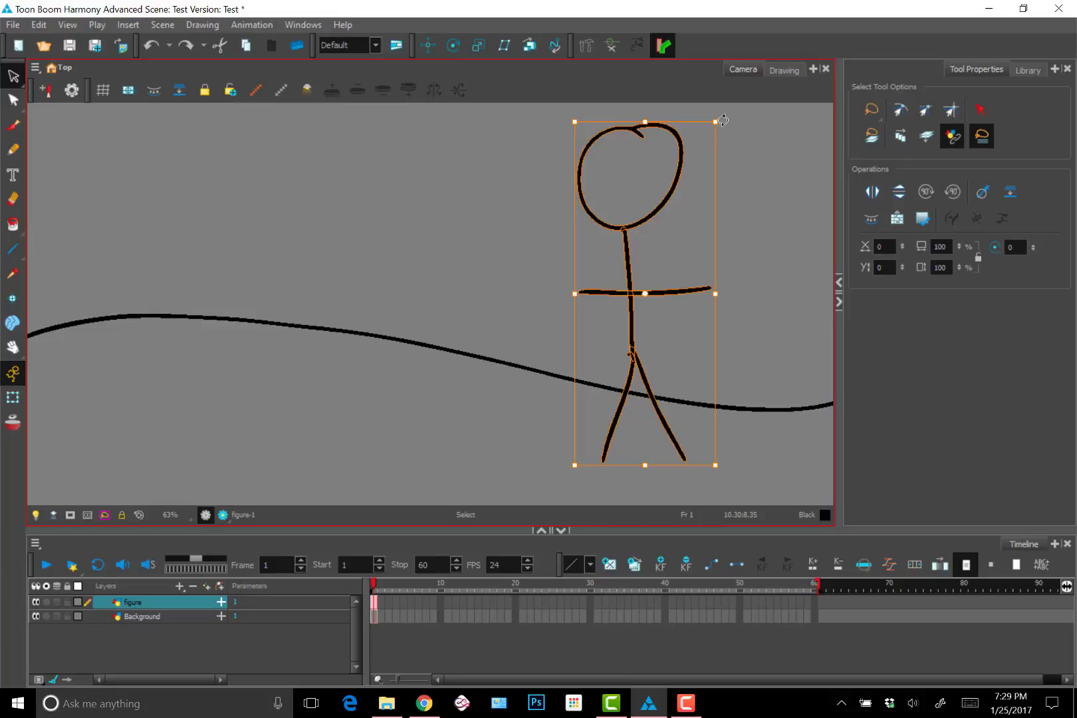
left_click_drag(724, 120, 758, 177)
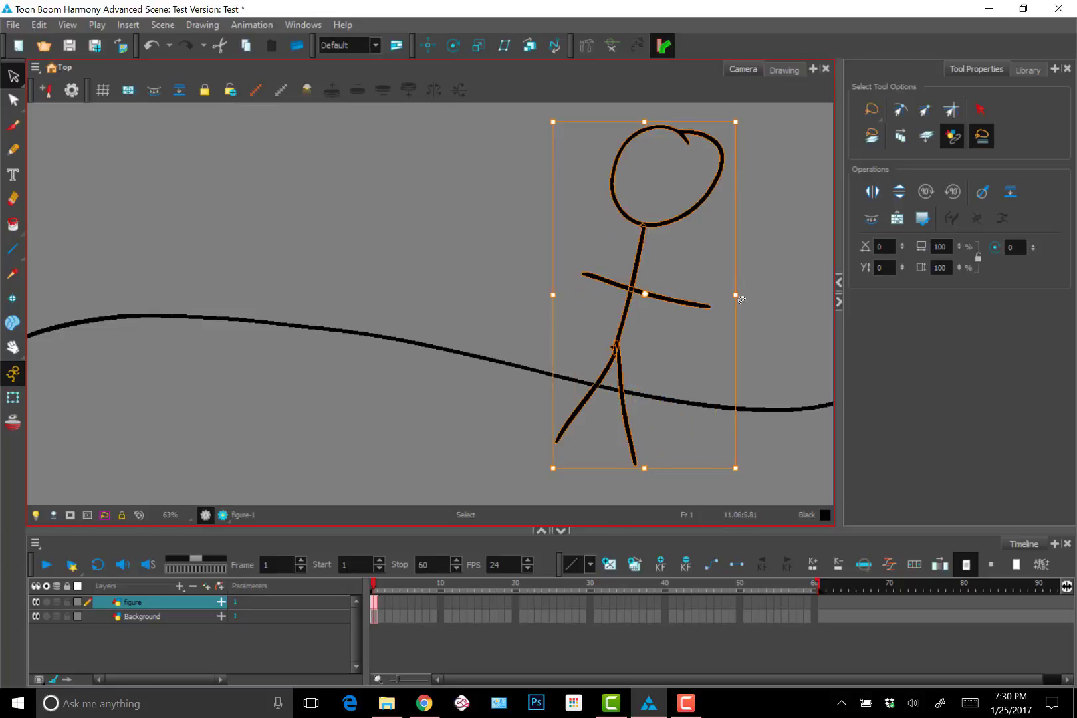
left_click_drag(738, 297, 691, 291)
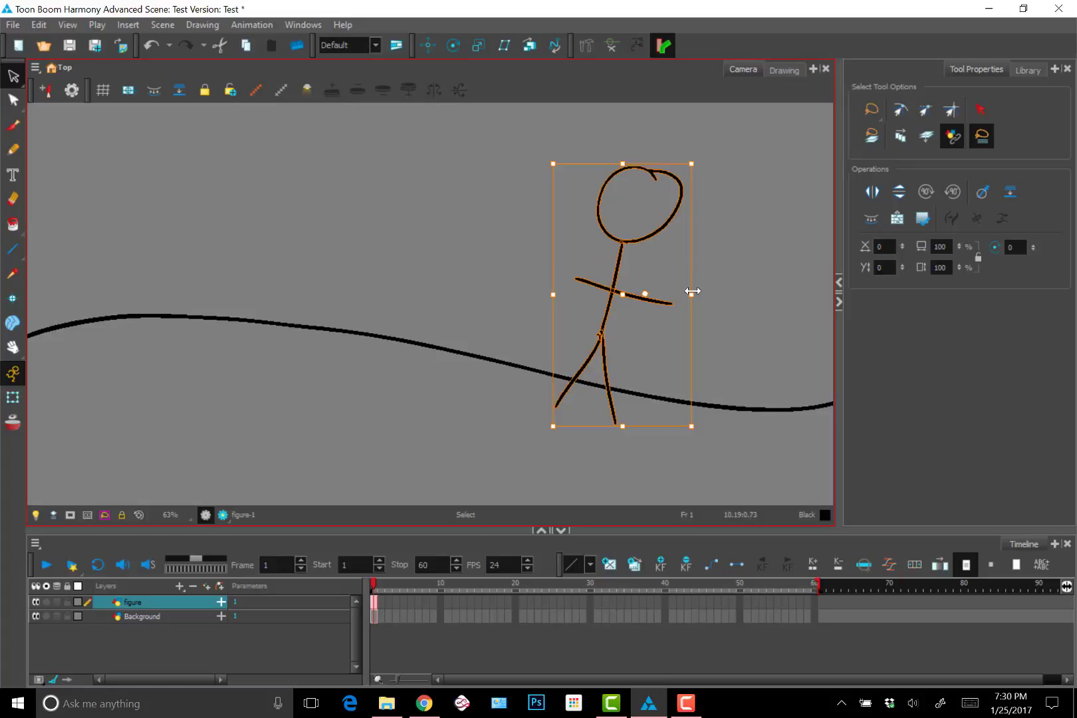
key("ctrl+z")
key("ctrl+z")
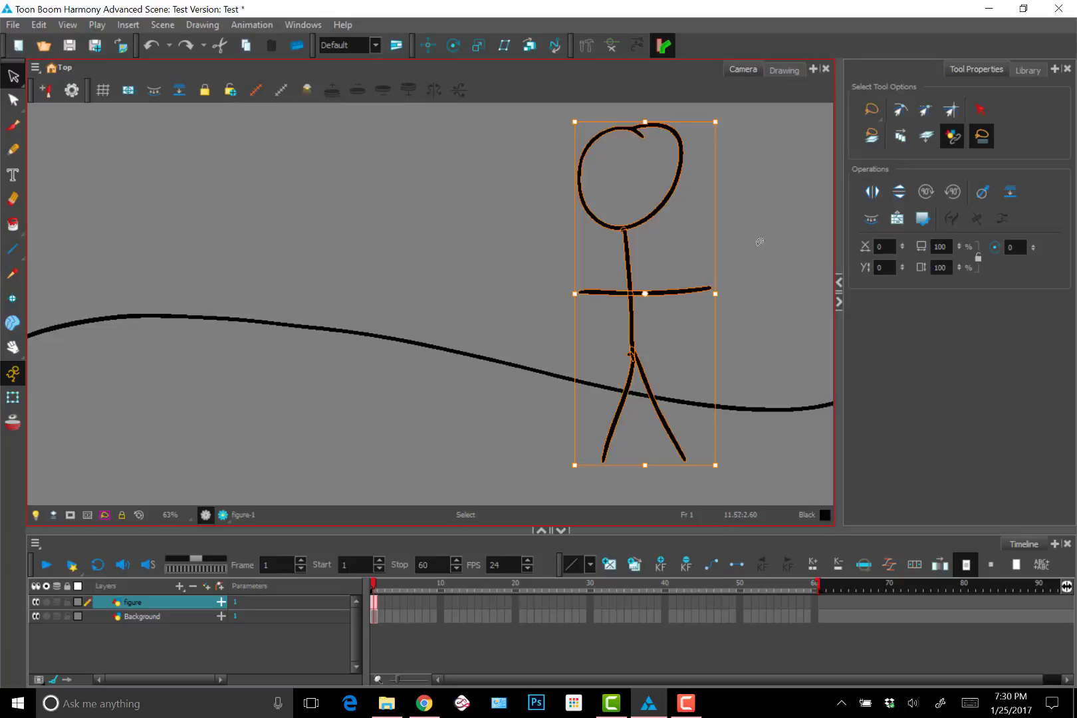
Activate the Paint tool with the Alt+I shortcut.
key("alt+i")
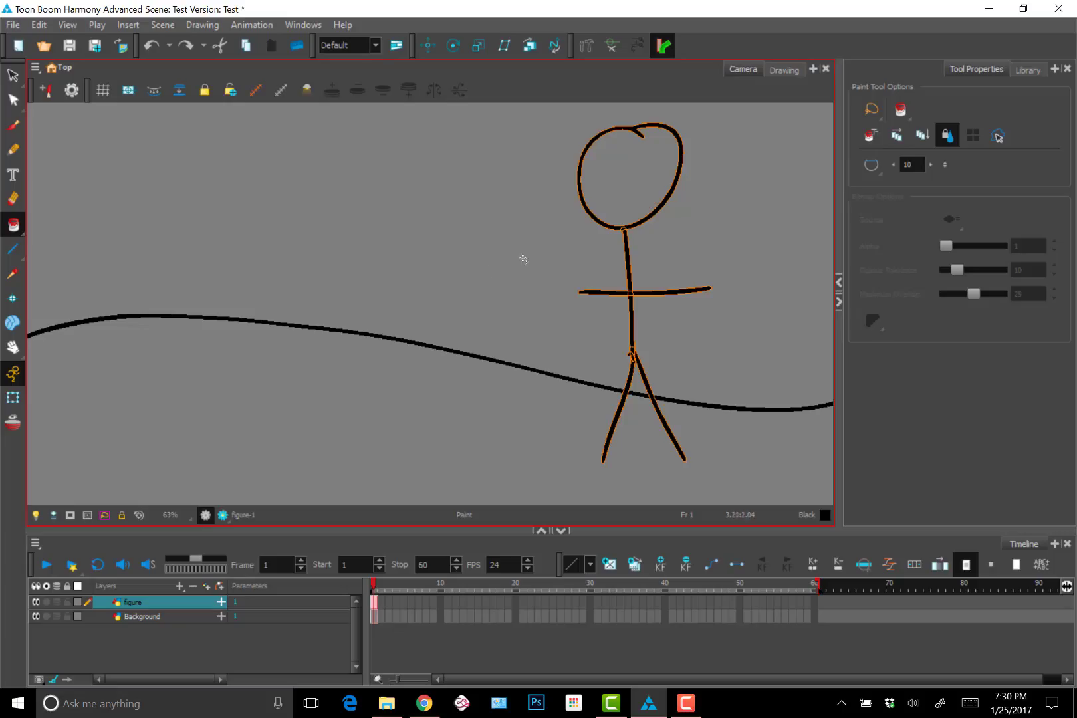